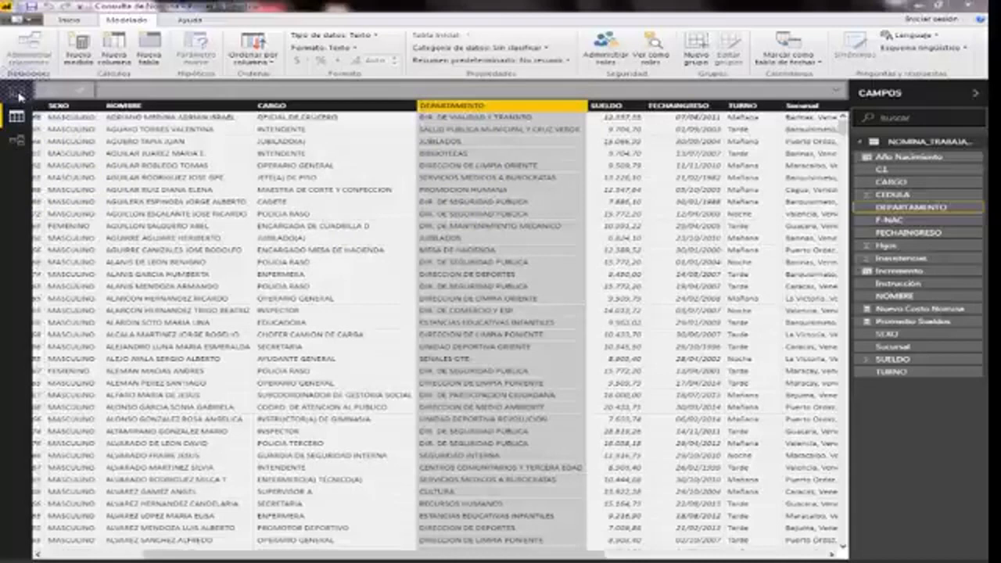
# Step: Switch to the report view and collapse the Campos and Visualizaciones panes to enlarge the blank canvas
pyautogui.click(19, 95)
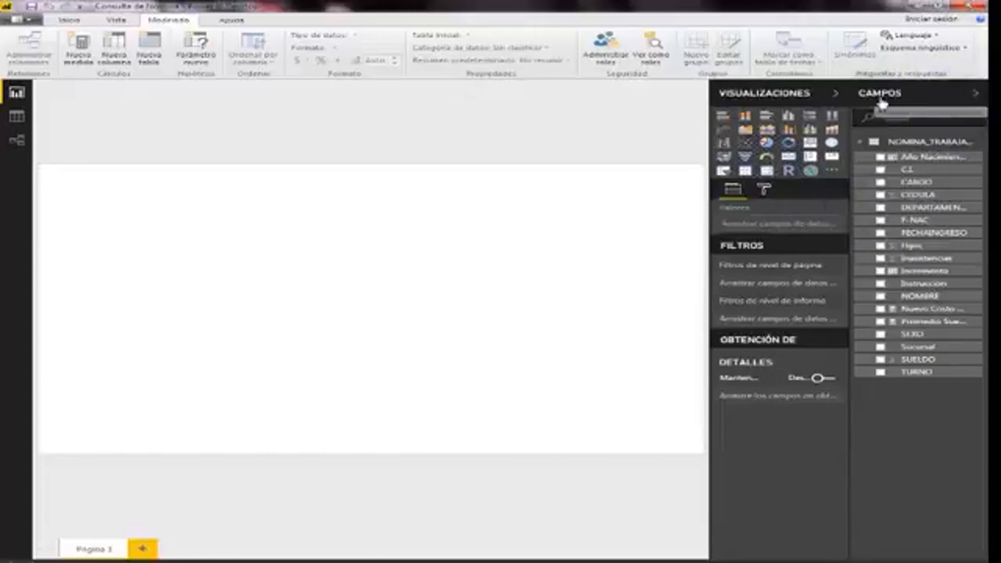
pyautogui.click(979, 95)
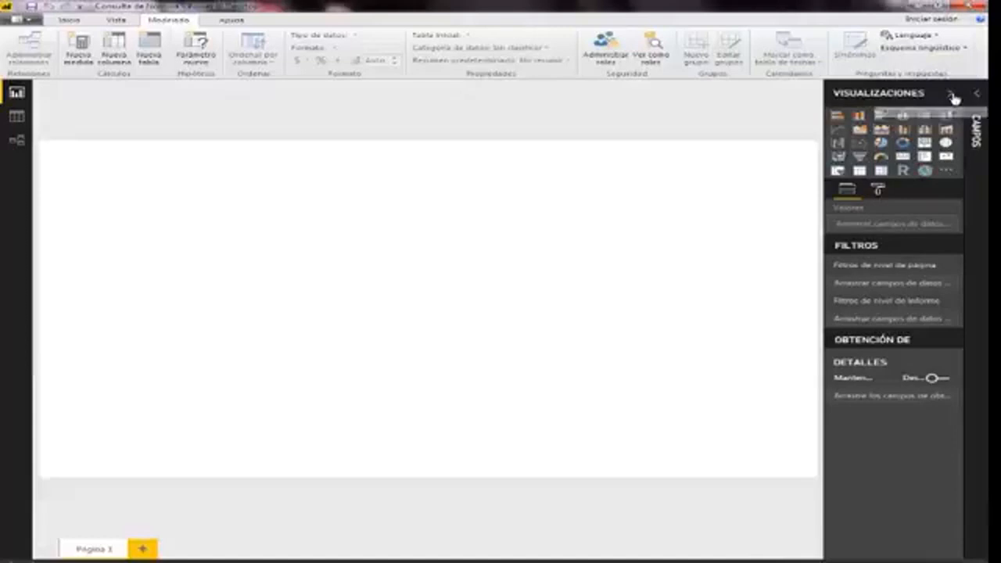
pyautogui.click(951, 96)
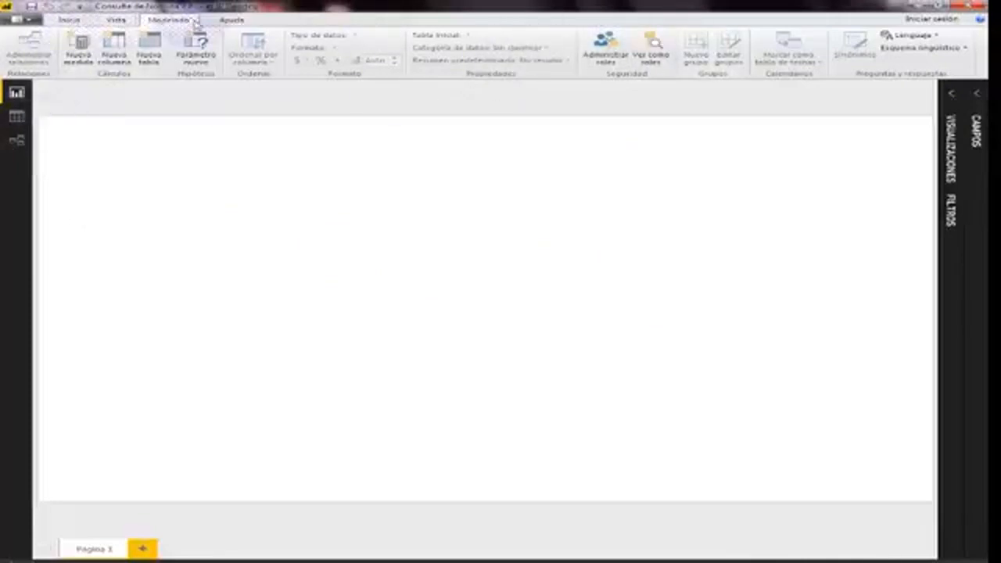
# Step: Rename the report page as "Indicadores Generales de Nómina"
pyautogui.click(72, 20)
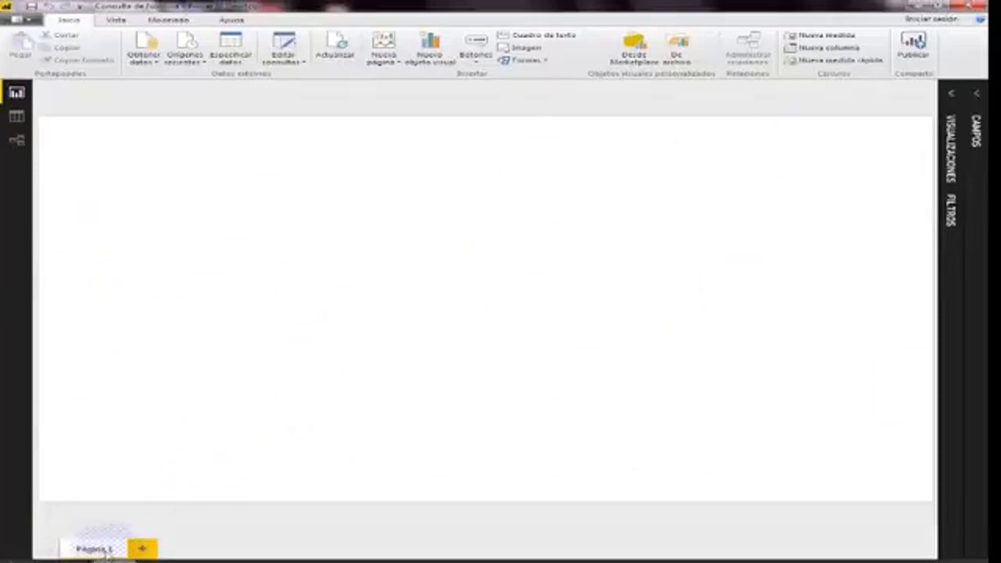
pyautogui.doubleClick(116, 550)
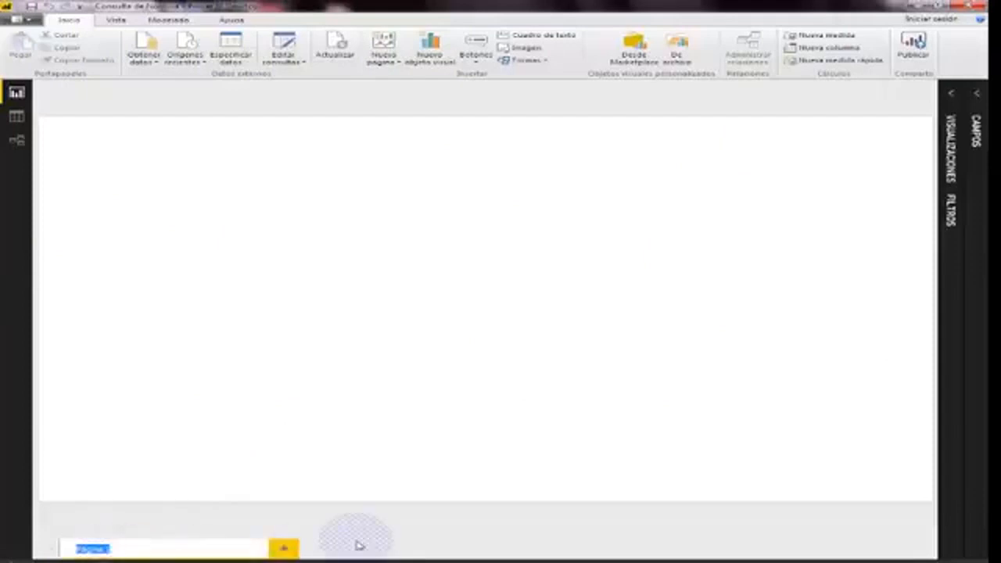
pyautogui.write('Indicadores Generales de Nomina')
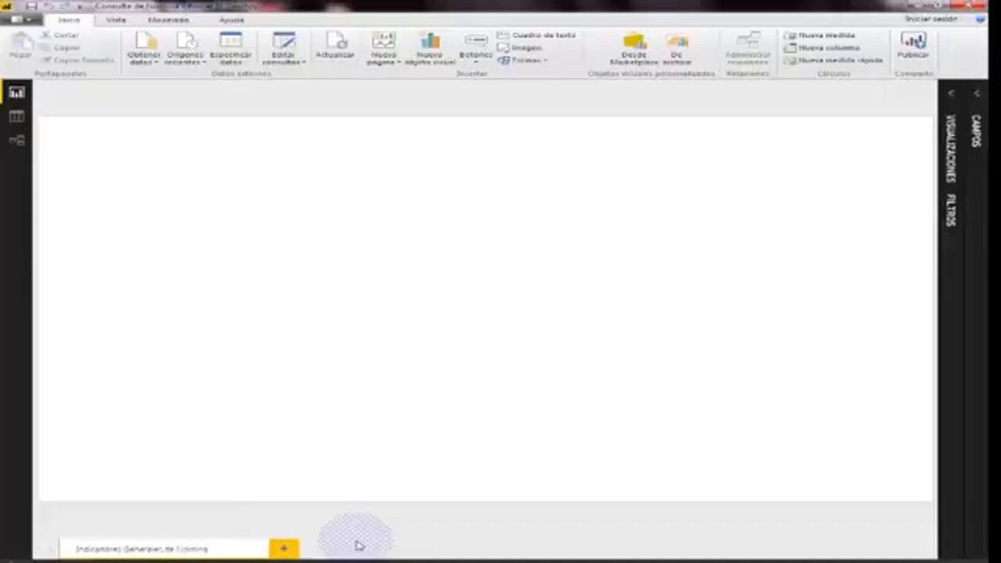
pyautogui.click(290, 547)
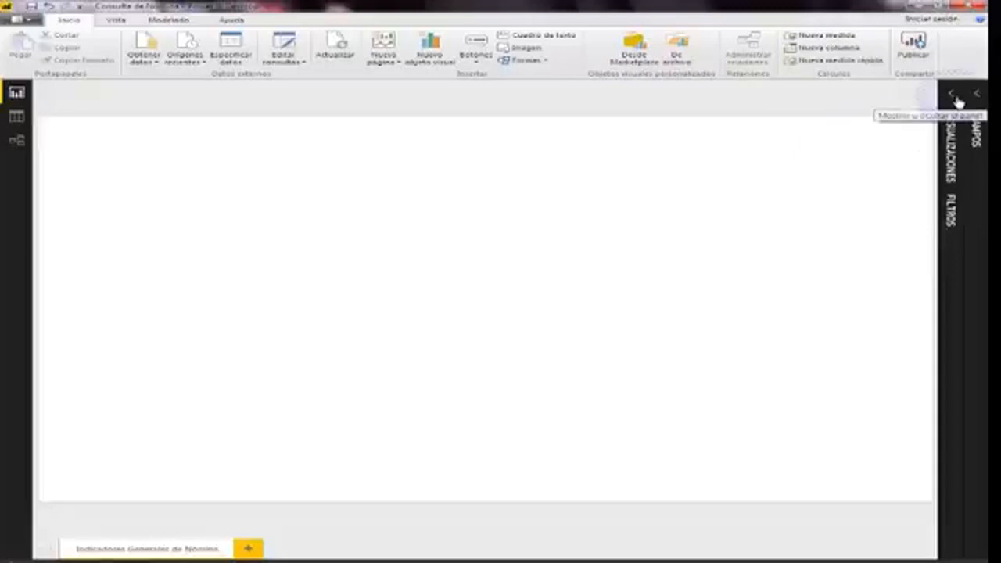
# Step: Expand the Visualizaciones and Campos panes and add a table visual containing the Sucursal field
pyautogui.click(953, 97)
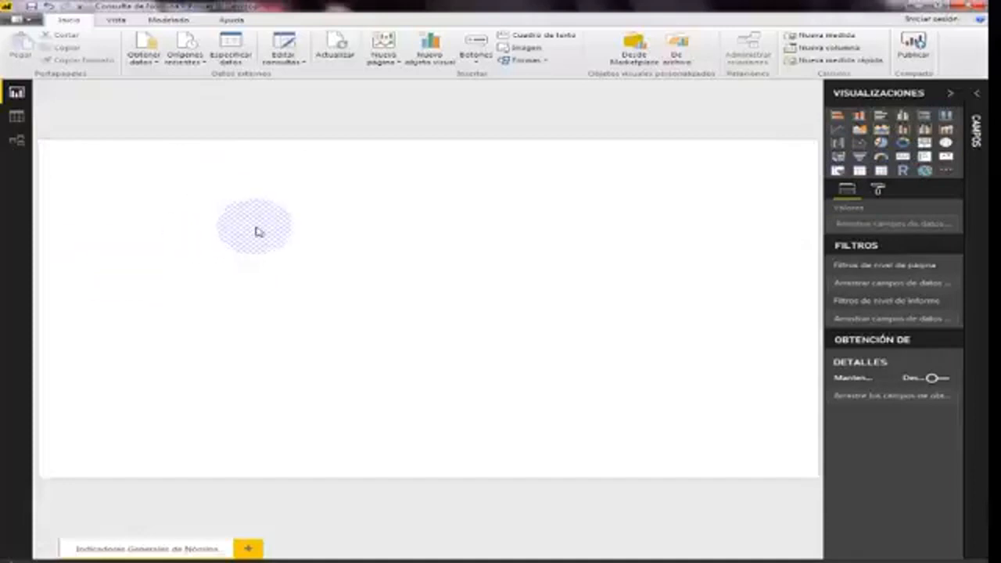
pyautogui.click(870, 175)
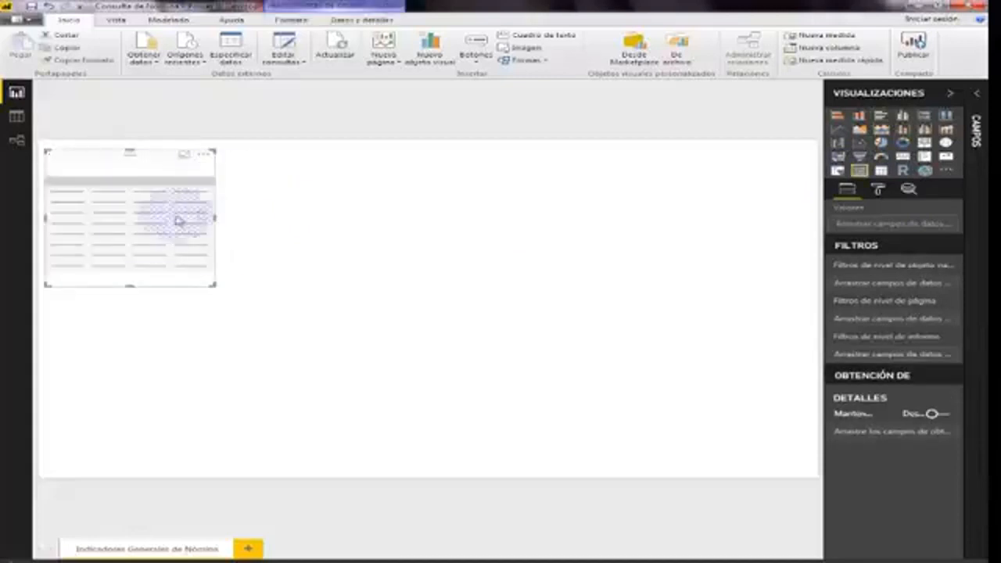
pyautogui.moveTo(159, 225); pyautogui.dragTo(155, 222)
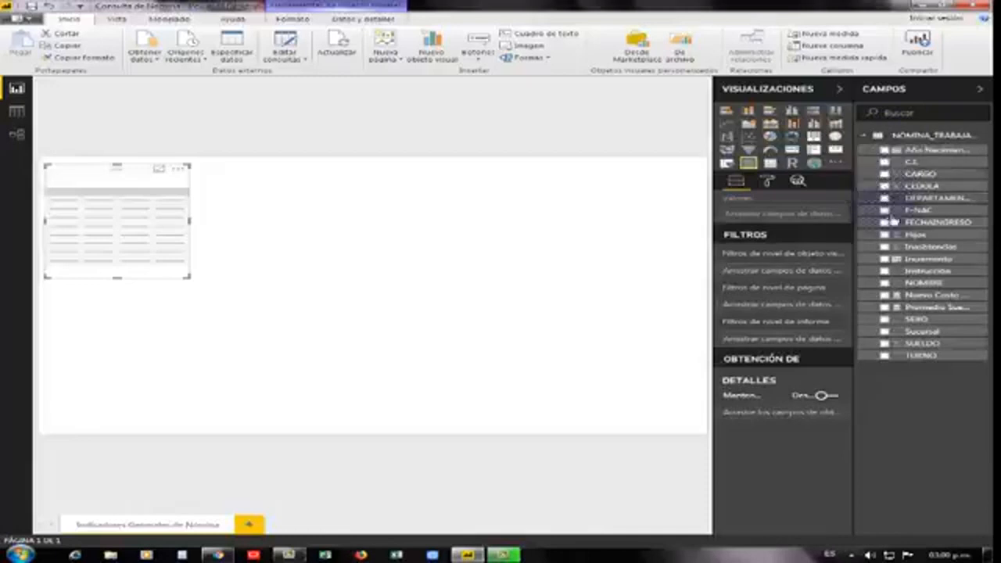
pyautogui.click(884, 331)
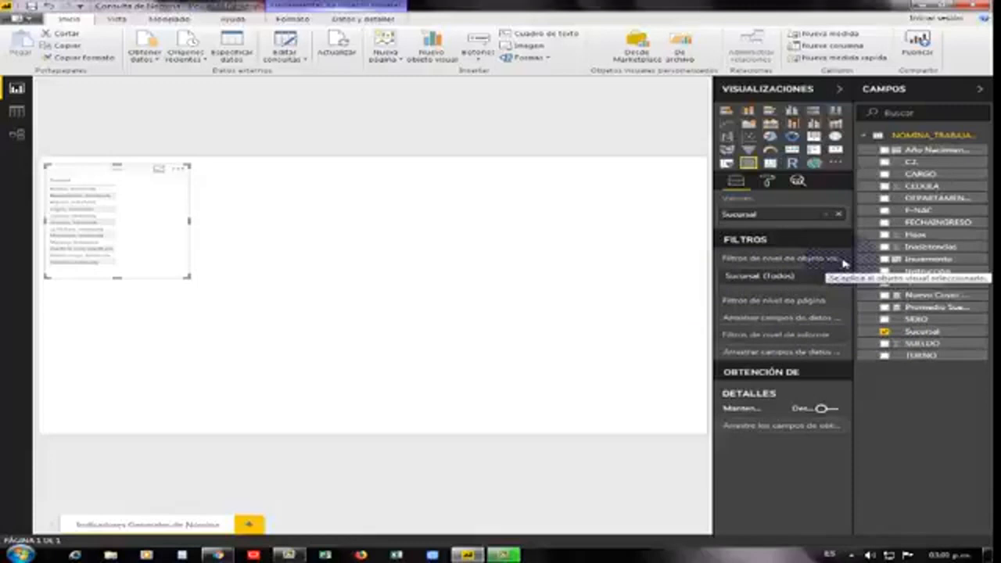
pyautogui.moveTo(713, 260); pyautogui.dragTo(665, 266)
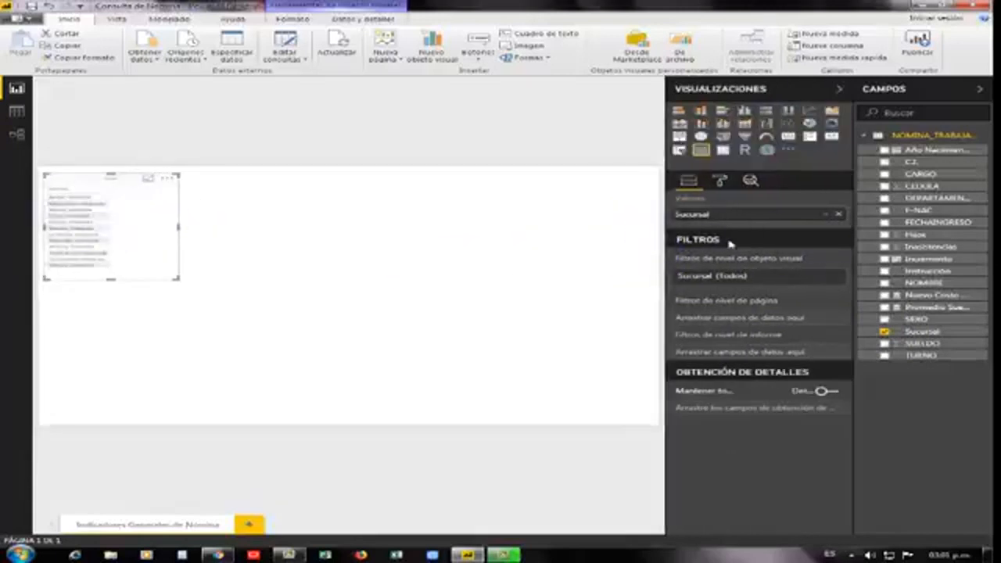
pyautogui.moveTo(666, 245); pyautogui.dragTo(714, 246)
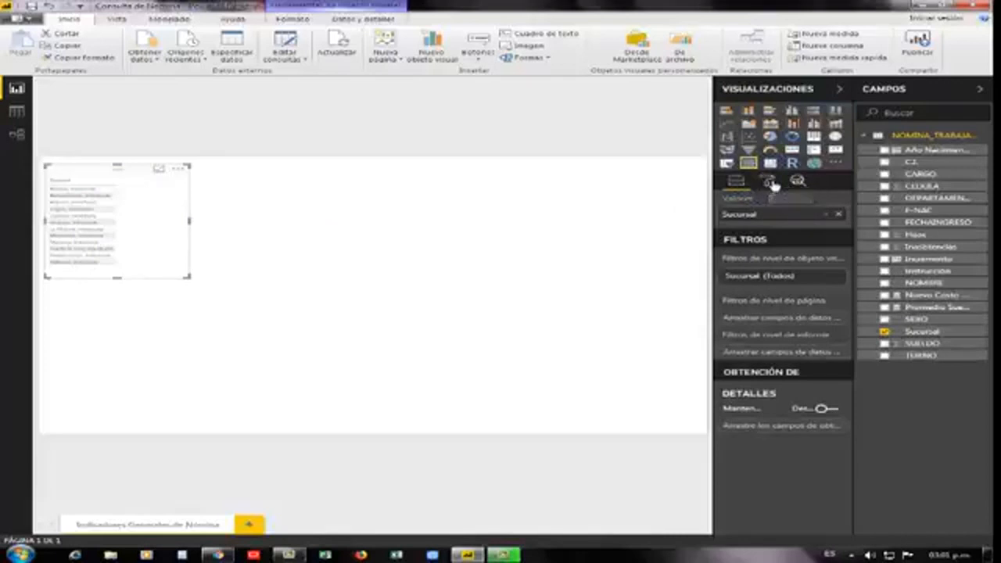
# Step: Set the Sucursal table's grid text size to 12 and enlarge the visual so all branches fit
pyautogui.click(771, 182)
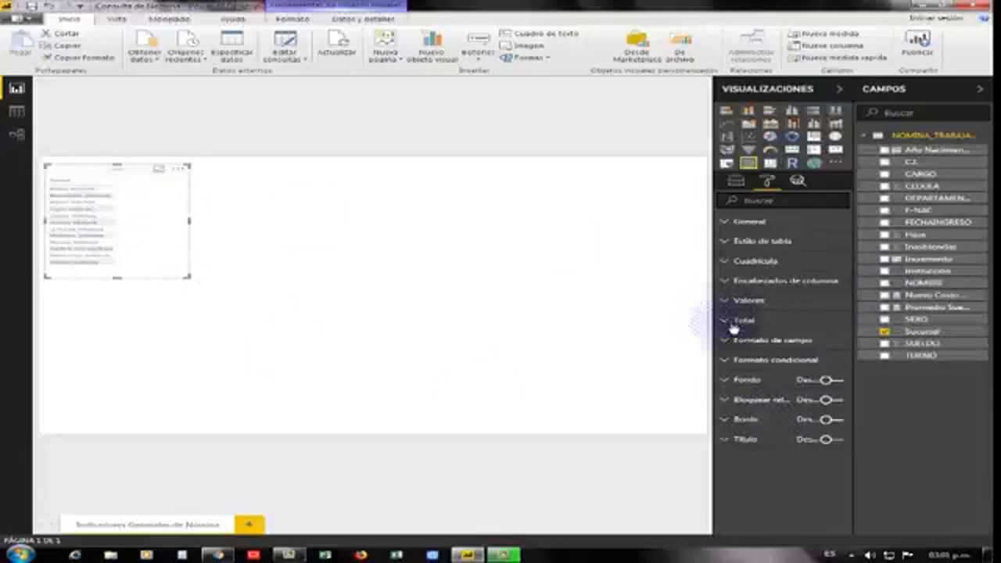
pyautogui.click(730, 264)
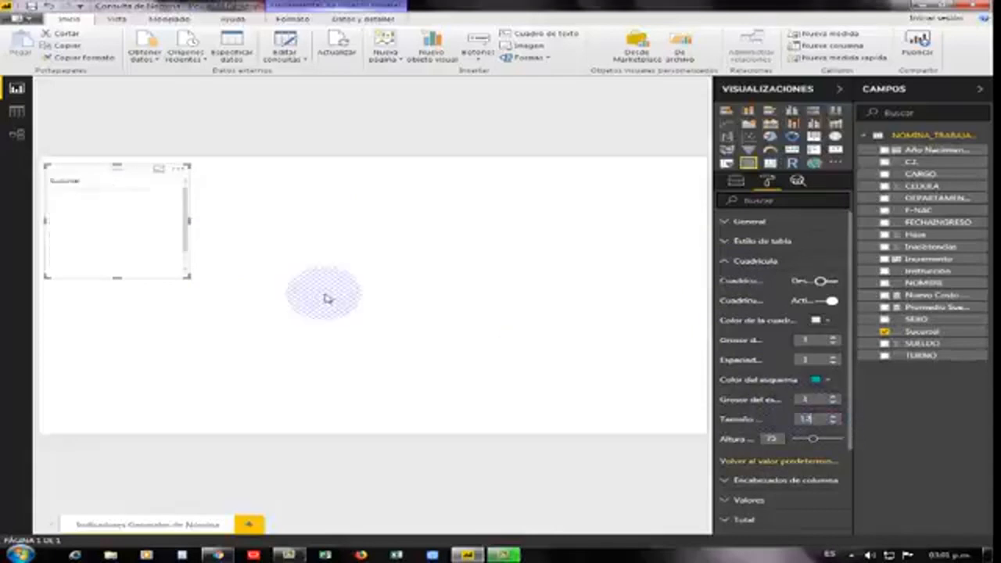
pyautogui.moveTo(189, 276); pyautogui.dragTo(216, 317)
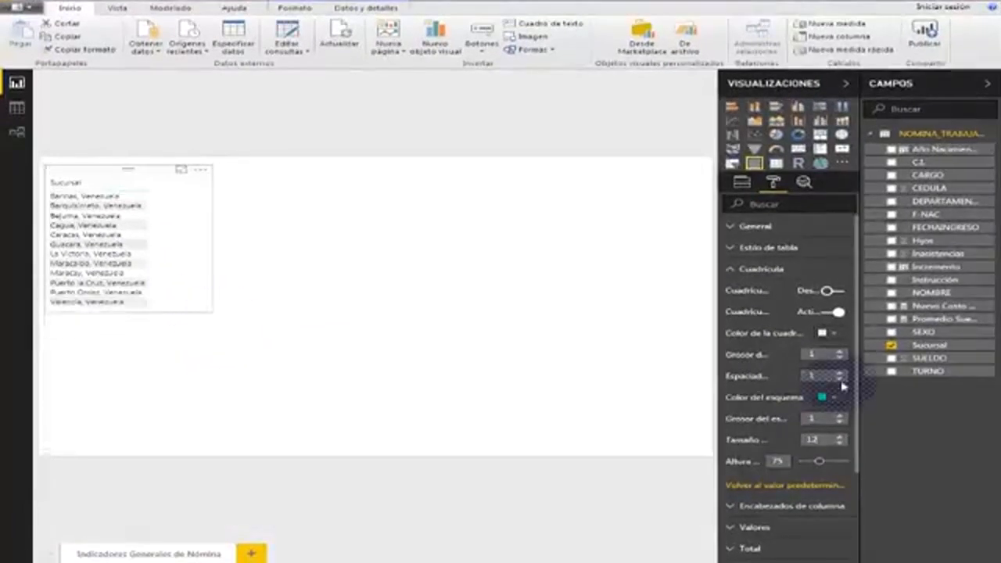
# Step: Increase the Sucursal table's grid text size to 14 and enlarge the visual to fit every row
pyautogui.click(820, 439)
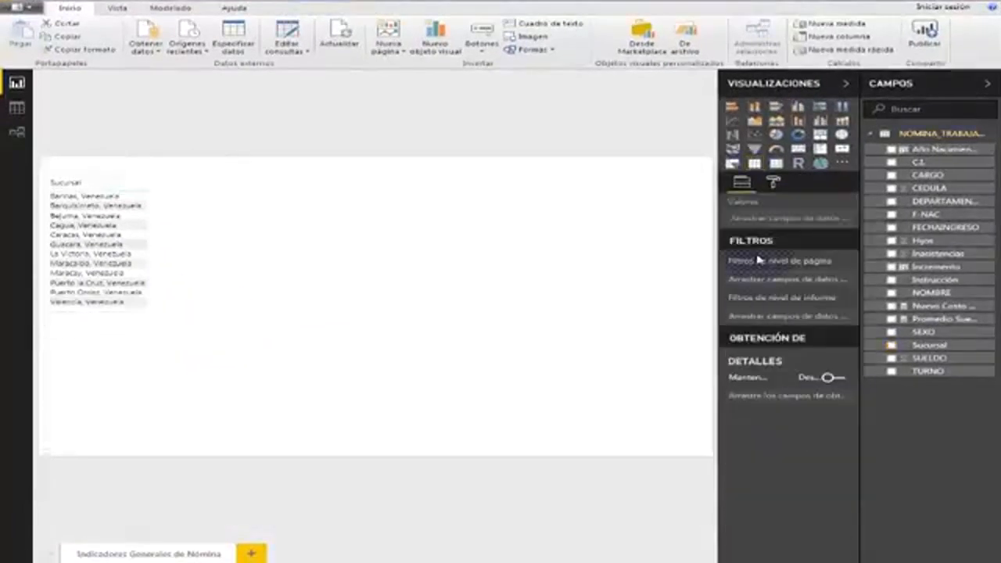
pyautogui.click(773, 183)
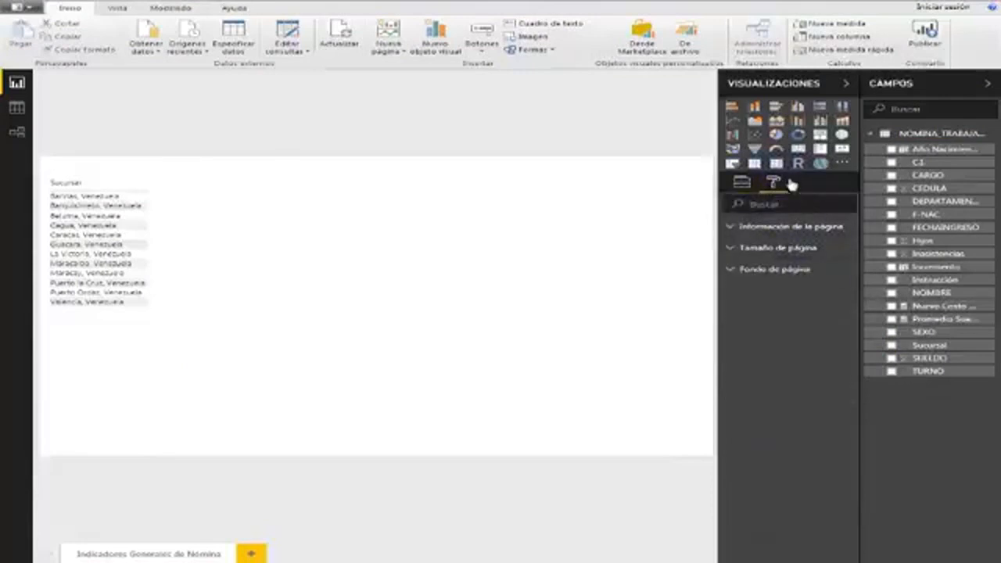
pyautogui.click(117, 235)
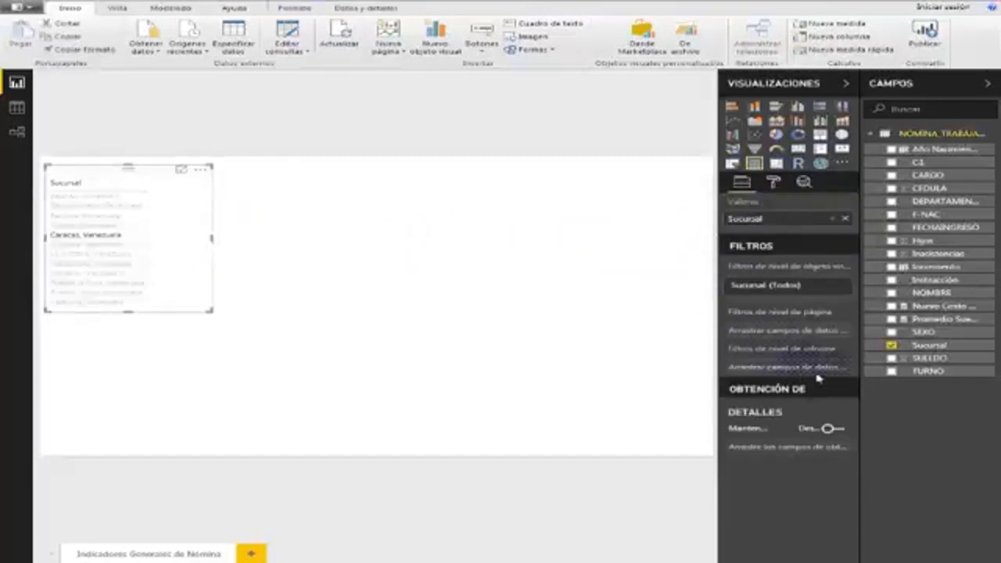
pyautogui.click(773, 182)
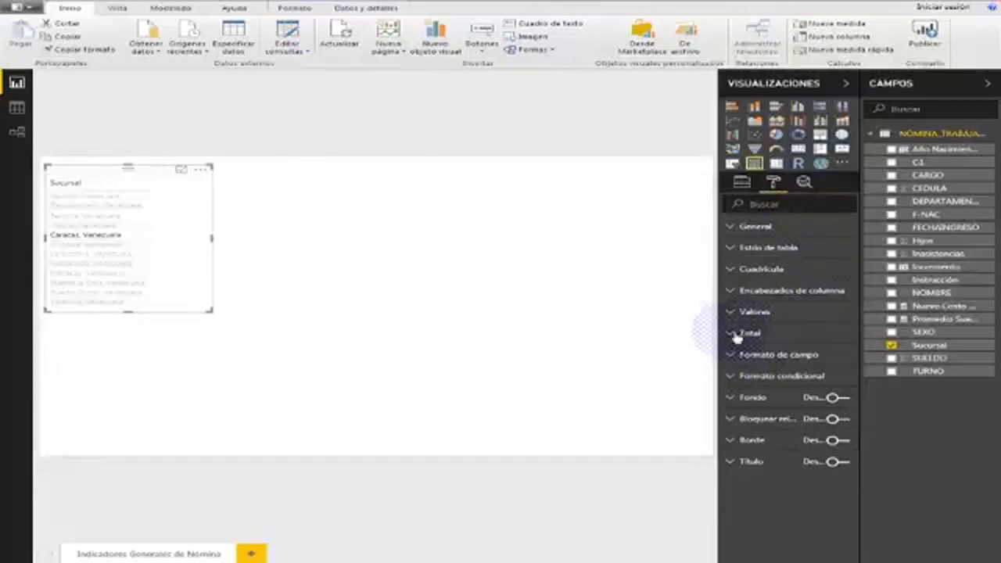
pyautogui.click(738, 271)
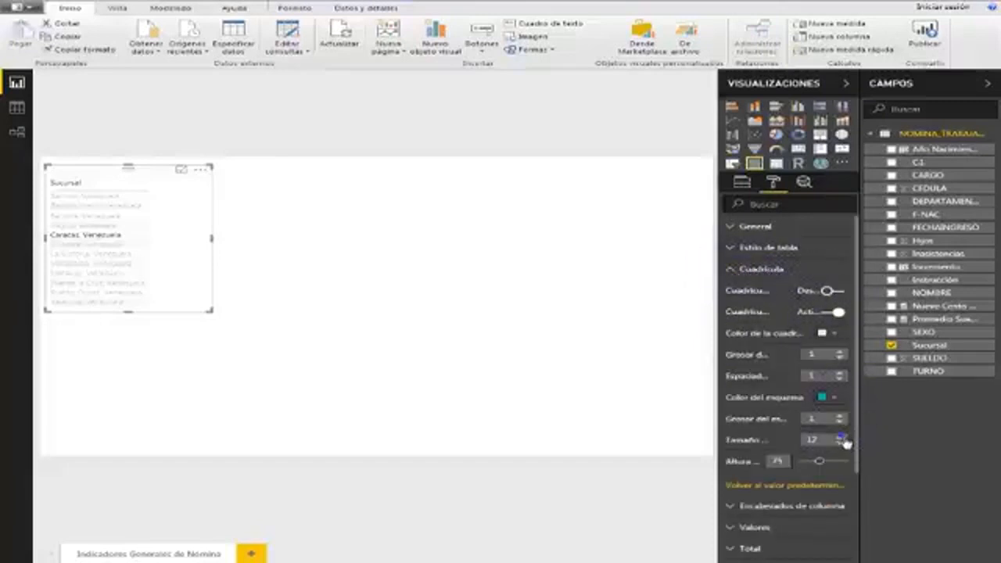
pyautogui.click(841, 437)
pyautogui.click(841, 437)
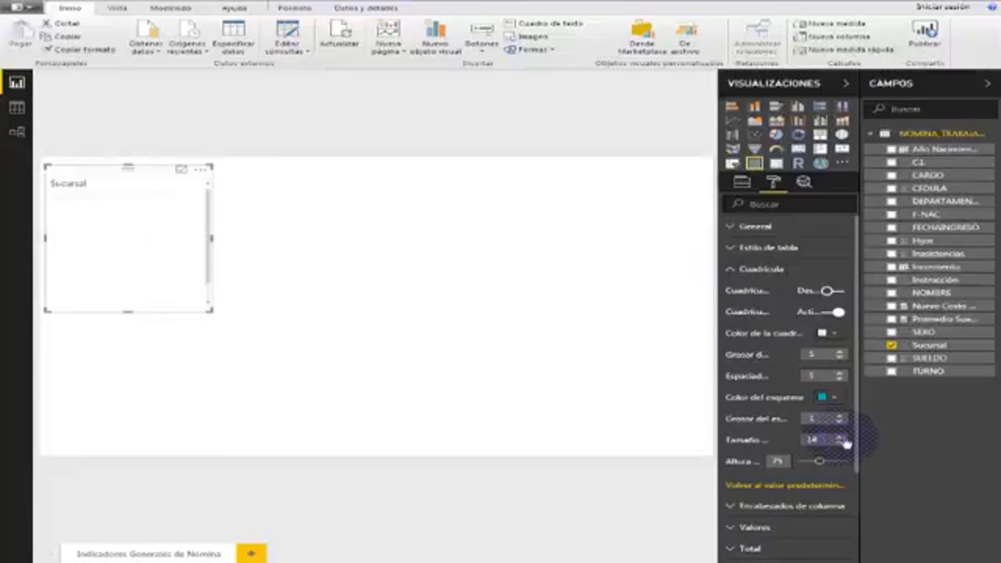
pyautogui.moveTo(211, 312); pyautogui.dragTo(224, 349)
pyautogui.press('Escape')
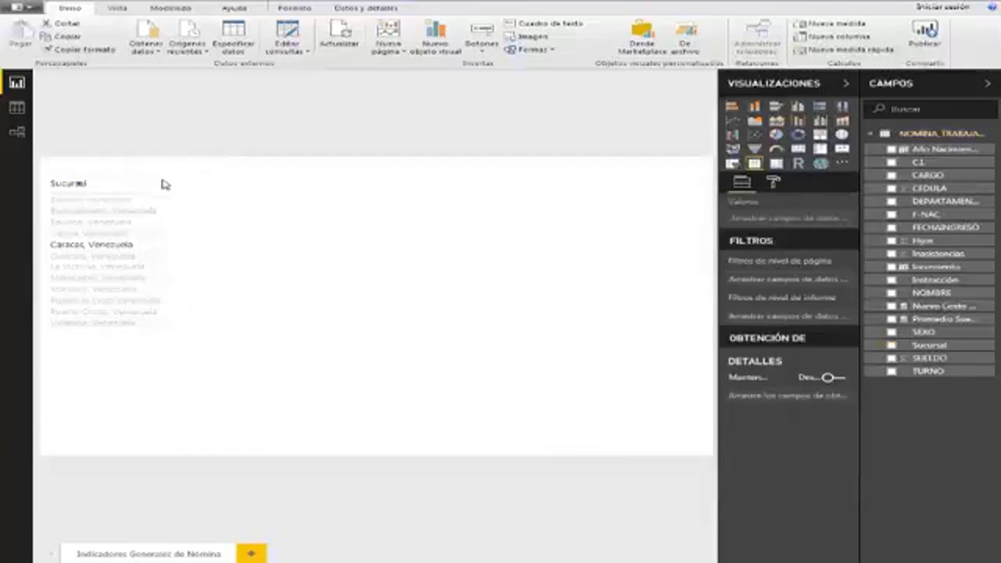
# Step: Try highlighting individual branch rows in the table and sort it by Sucursal in descending order
pyautogui.click(113, 211)
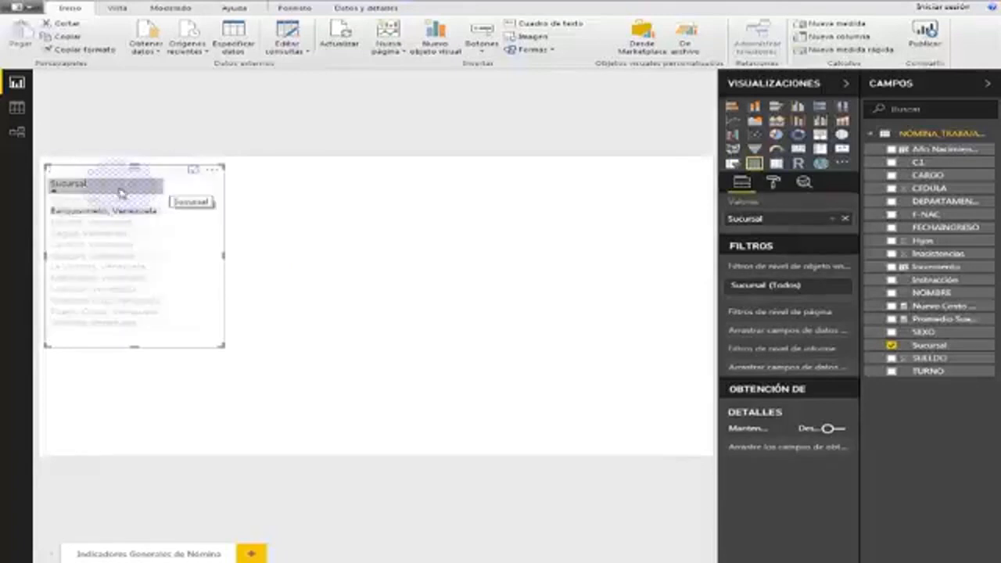
pyautogui.click(67, 187)
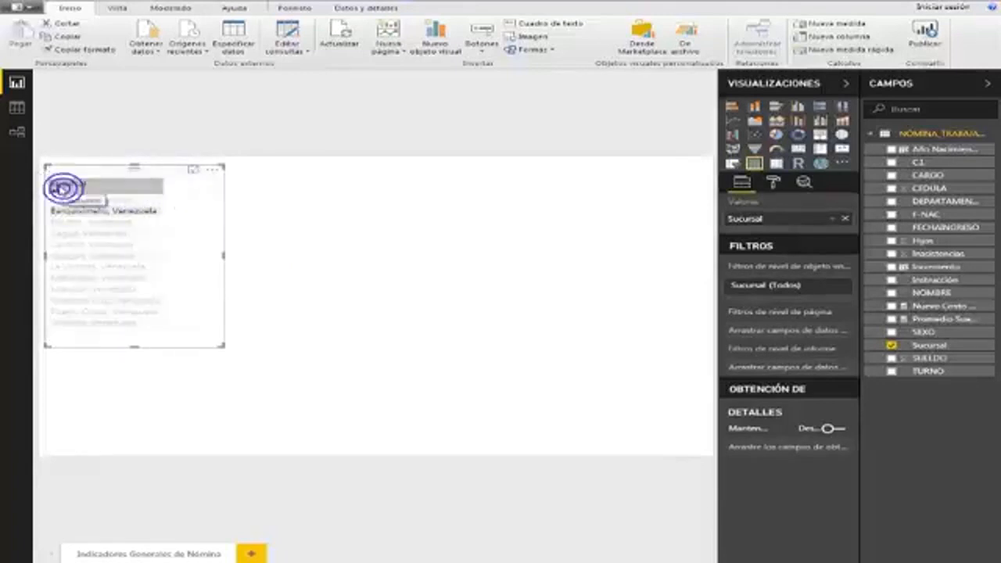
pyautogui.click(133, 186)
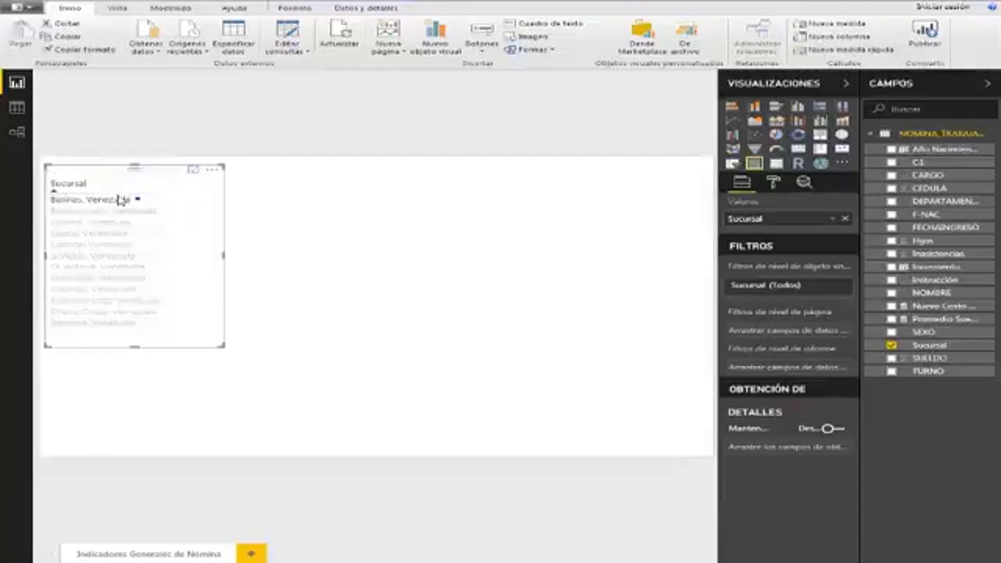
pyautogui.click(134, 288)
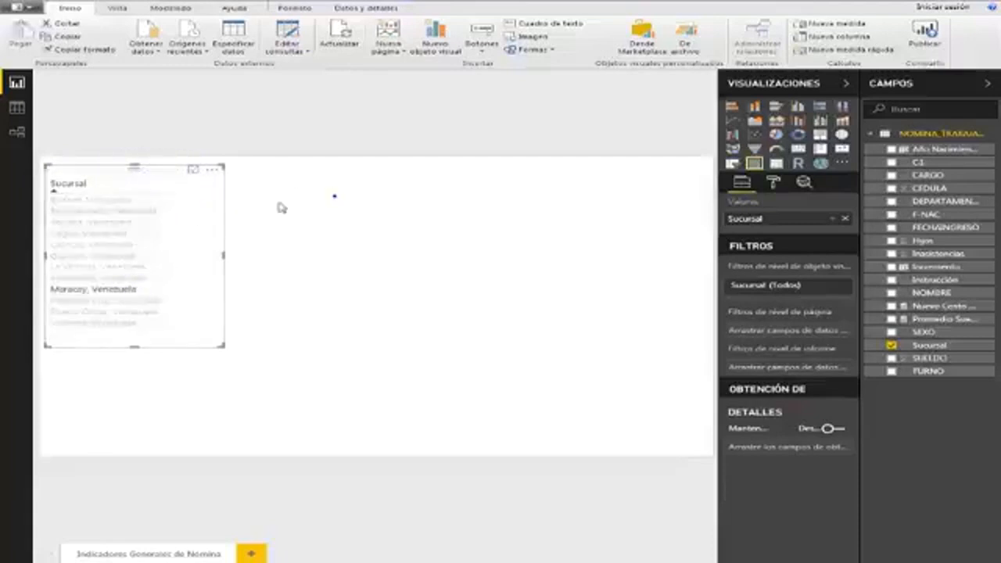
pyautogui.click(335, 197)
pyautogui.click(124, 203)
pyautogui.click(103, 180)
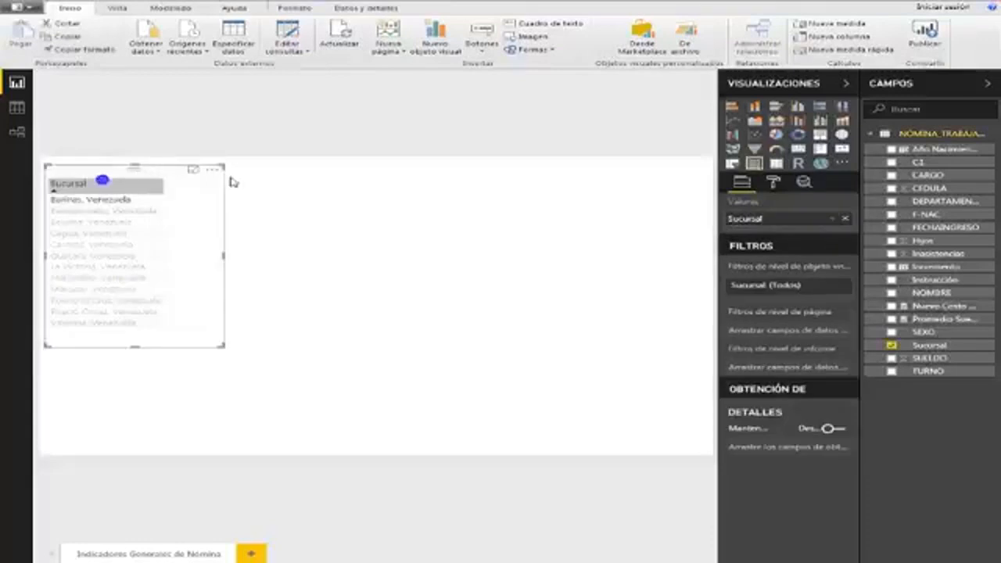
pyautogui.click(191, 289)
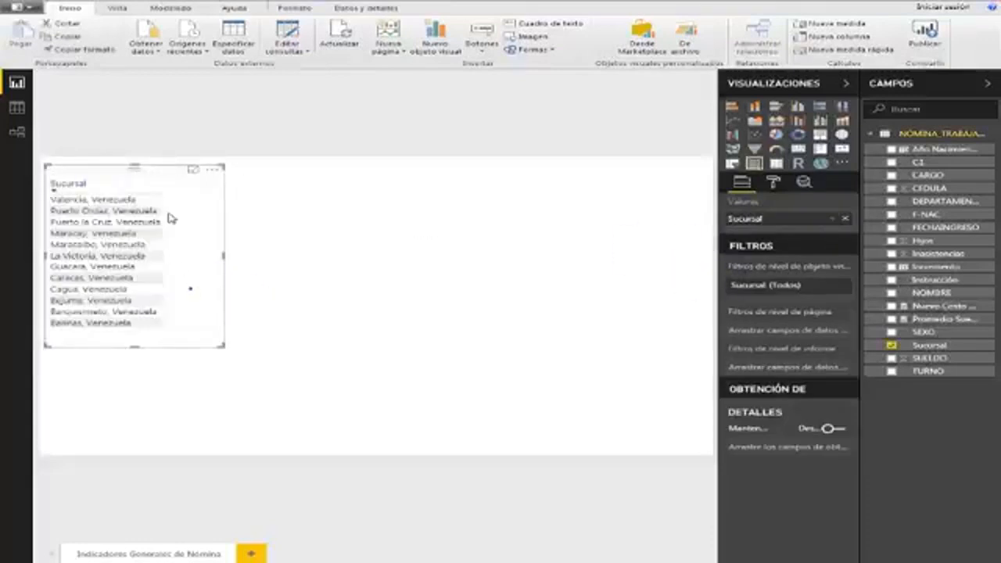
pyautogui.click(110, 169)
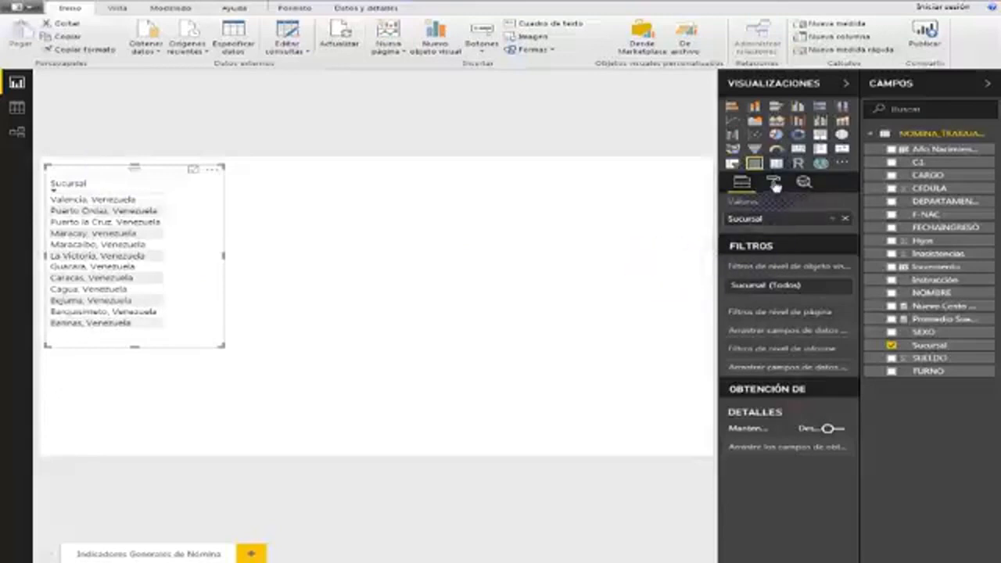
# Step: Apply the "Filas llamativas" table style to the Sucursal table
pyautogui.click(774, 182)
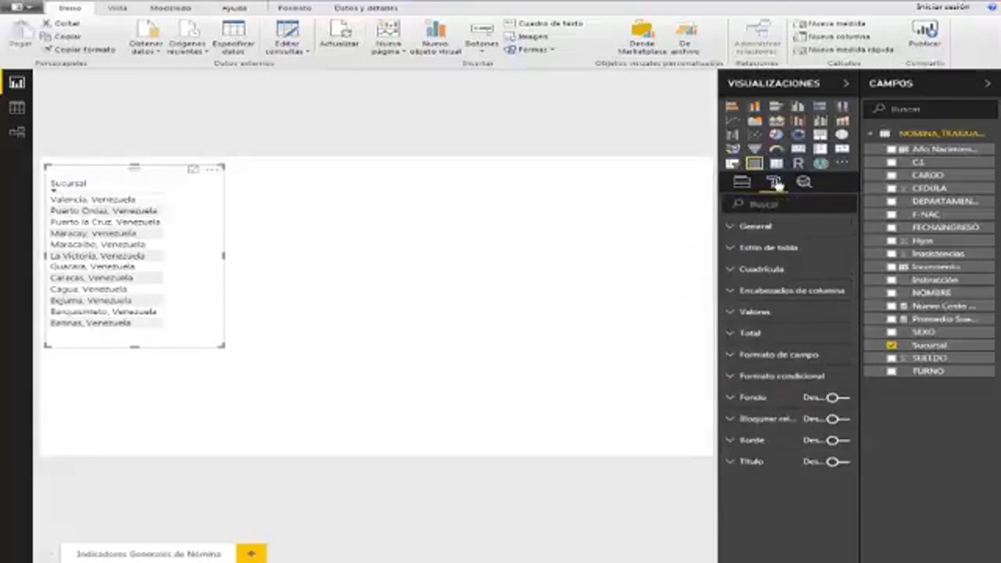
pyautogui.click(767, 248)
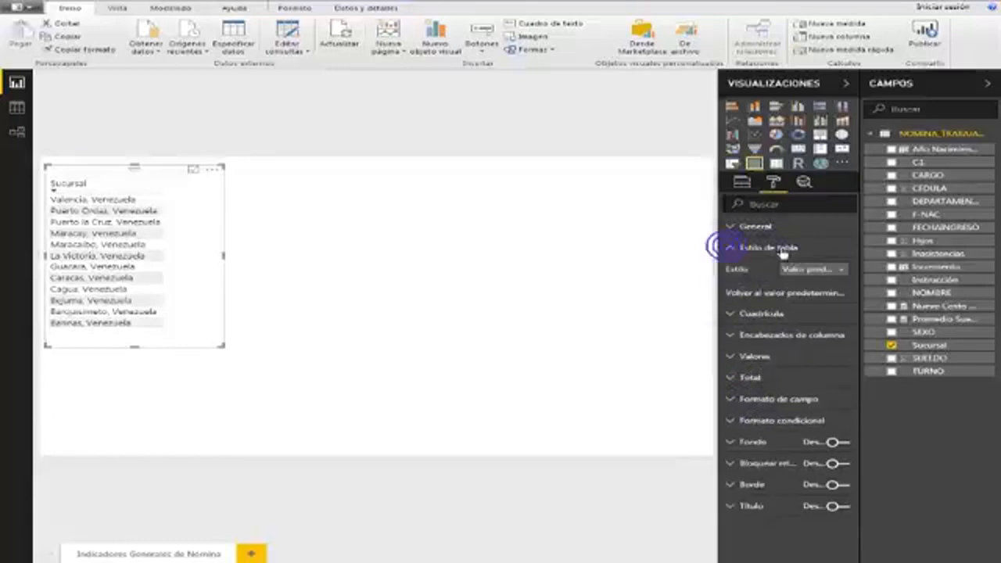
pyautogui.click(840, 269)
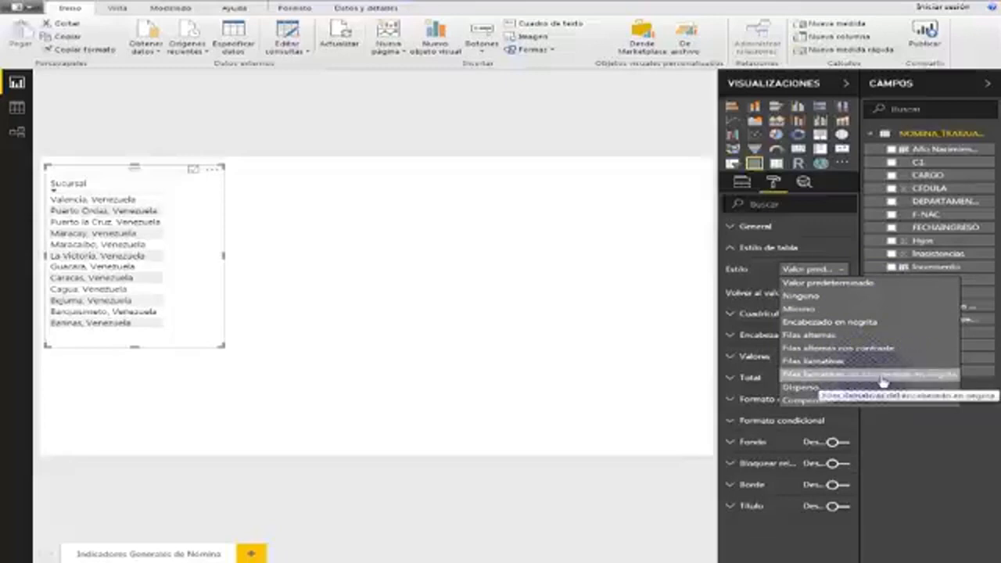
pyautogui.click(817, 362)
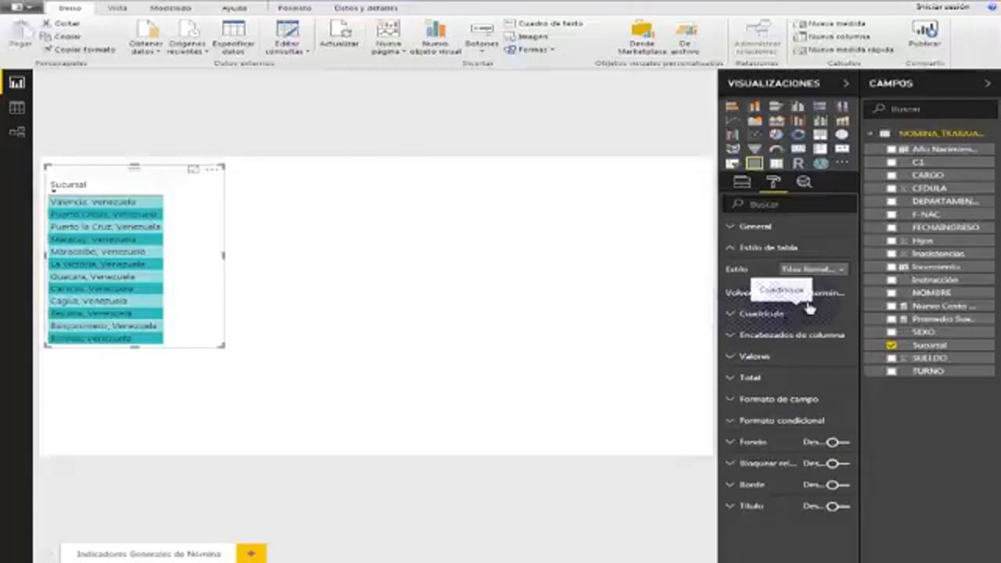
# Step: Apply the "Filas llamativas del encabezado en negrita" style to the Sucursal table and expand its Cuadrícula settings
pyautogui.click(844, 269)
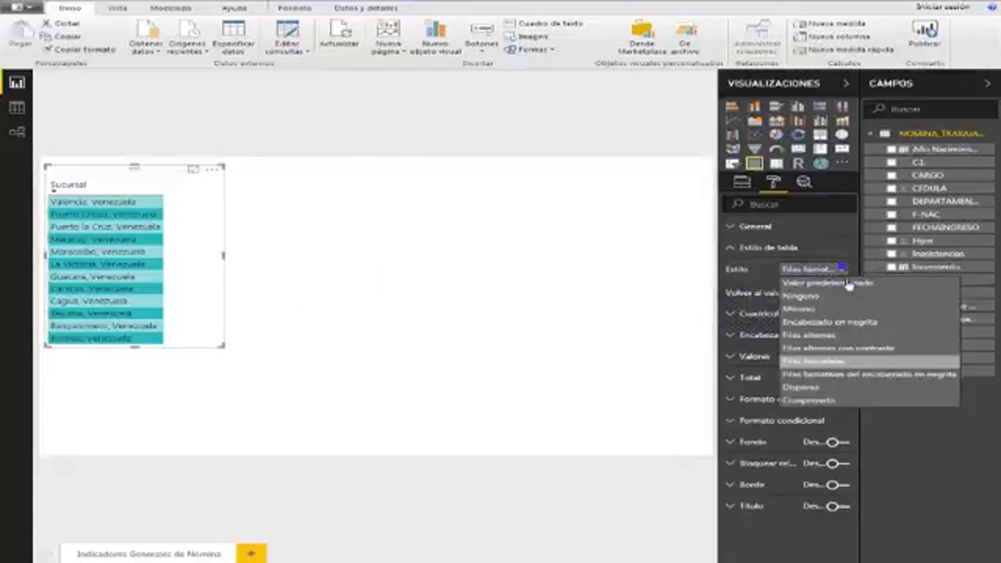
pyautogui.click(852, 376)
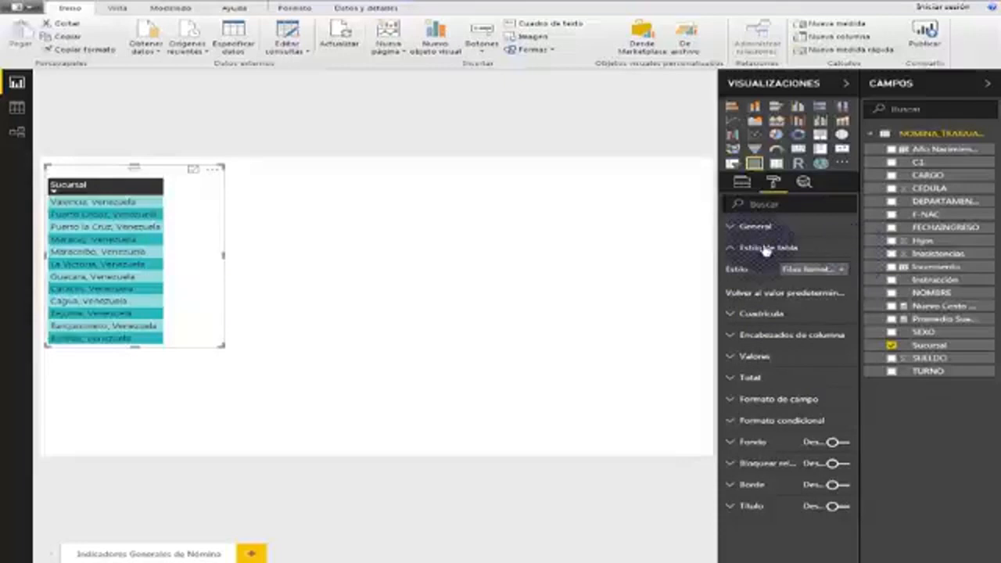
pyautogui.click(733, 314)
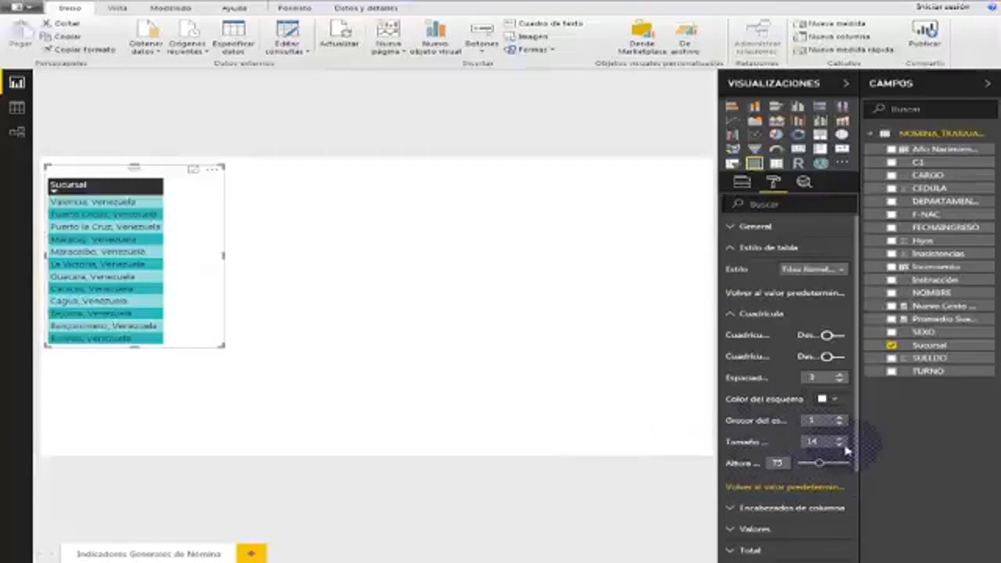
pyautogui.moveTo(135, 368); pyautogui.dragTo(137, 354)
pyautogui.click(156, 208)
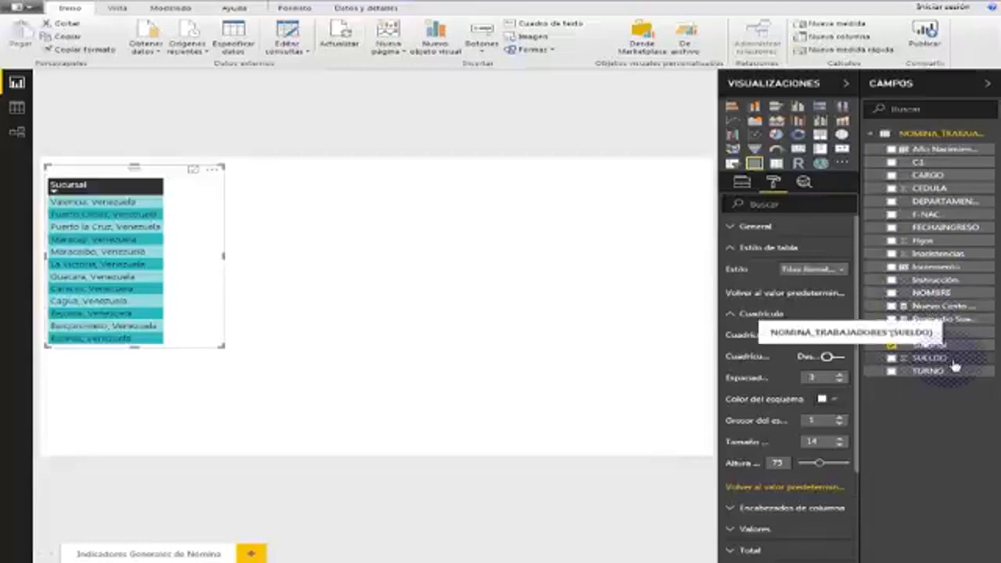
# Step: Add the SUELDO field to the Sucursal table and widen the visual so the salary amounts show in full
pyautogui.click(892, 358)
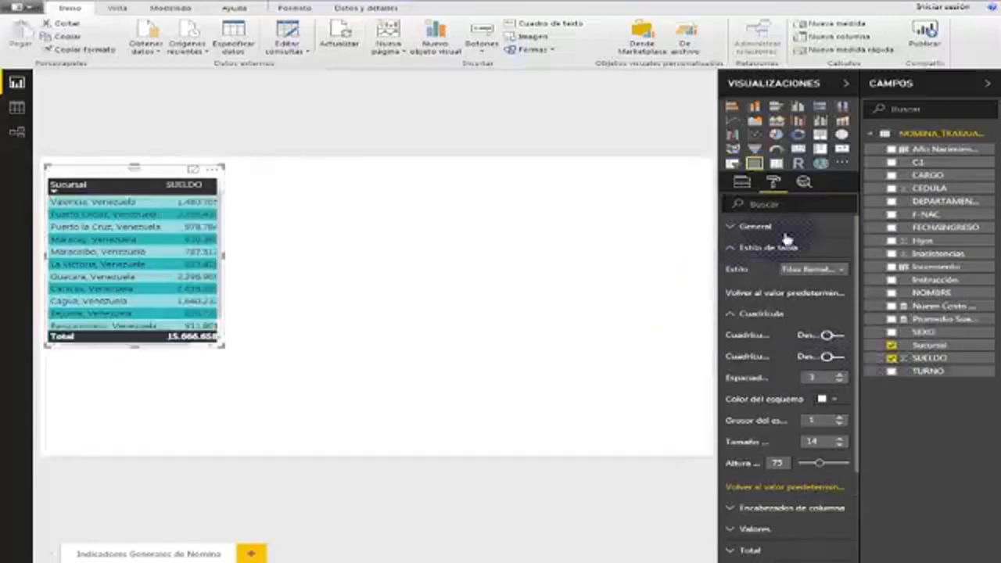
pyautogui.click(742, 184)
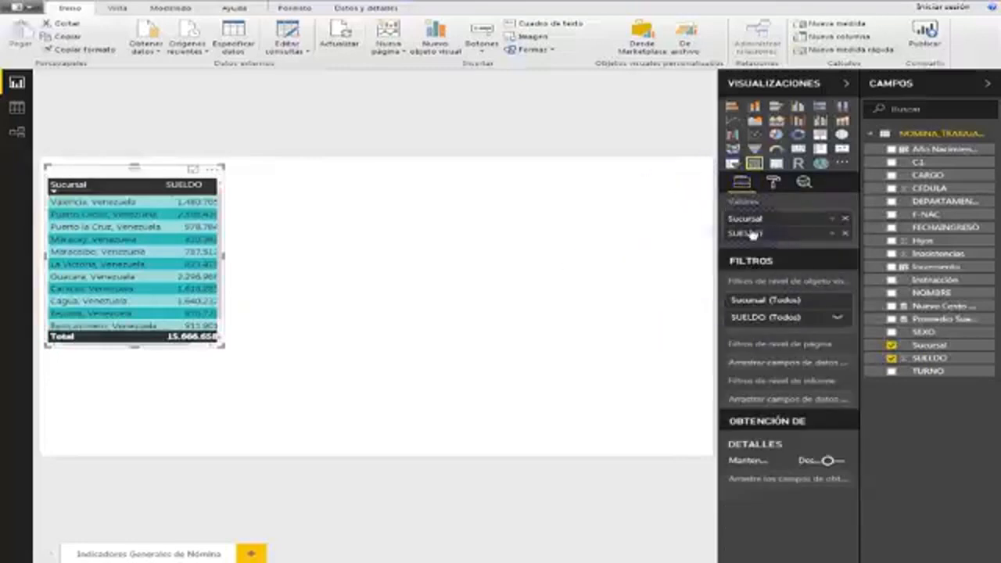
pyautogui.moveTo(224, 258); pyautogui.dragTo(260, 262)
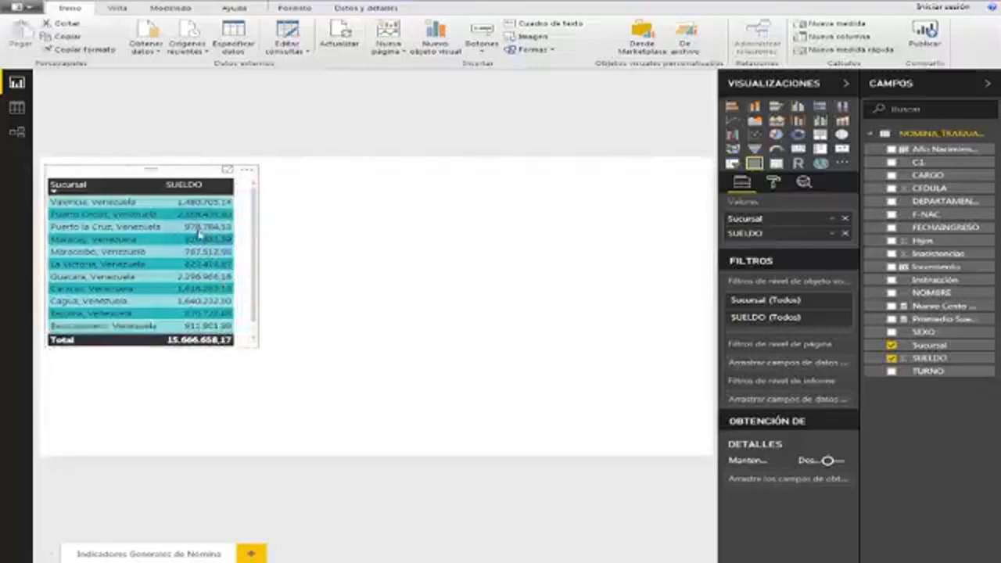
pyautogui.moveTo(880, 206)
pyautogui.mouseDown()
pyautogui.moveTo(764, 249)
pyautogui.moveTo(844, 237)
pyautogui.mouseUp()
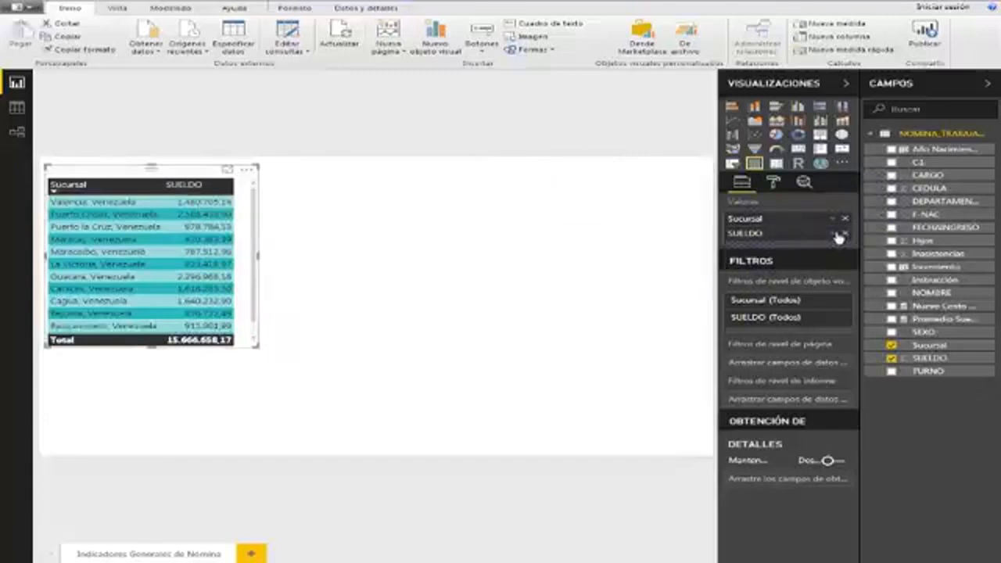
# Step: Apply data bars (Barras de datos) conditional formatting to the table's SUELDO field
pyautogui.click(834, 233)
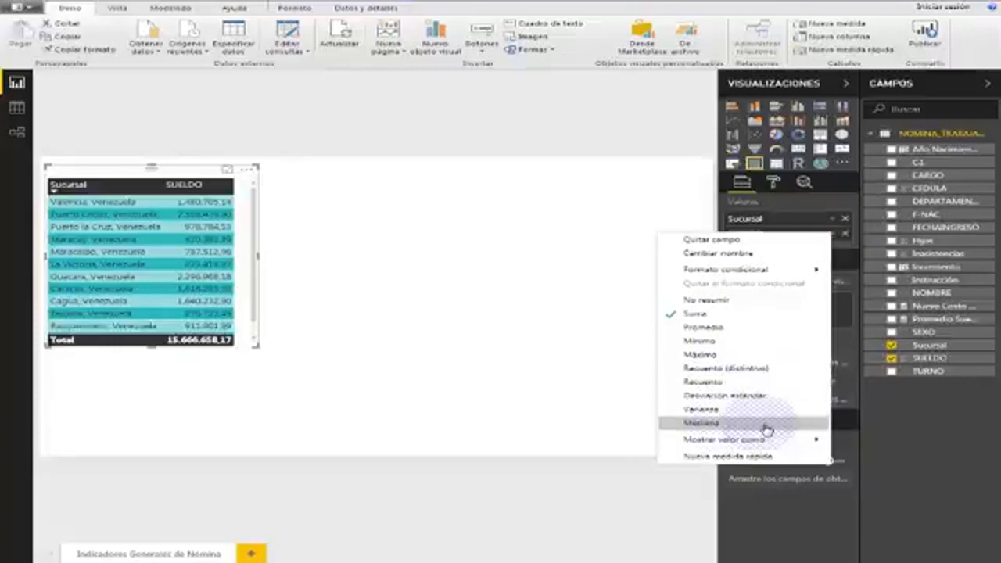
pyautogui.moveTo(741, 447)
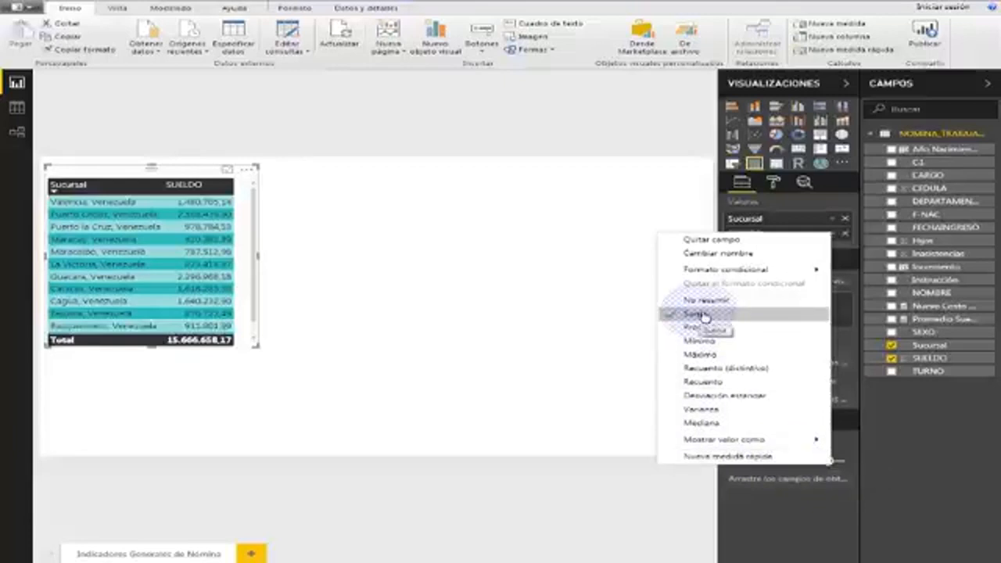
pyautogui.moveTo(786, 272)
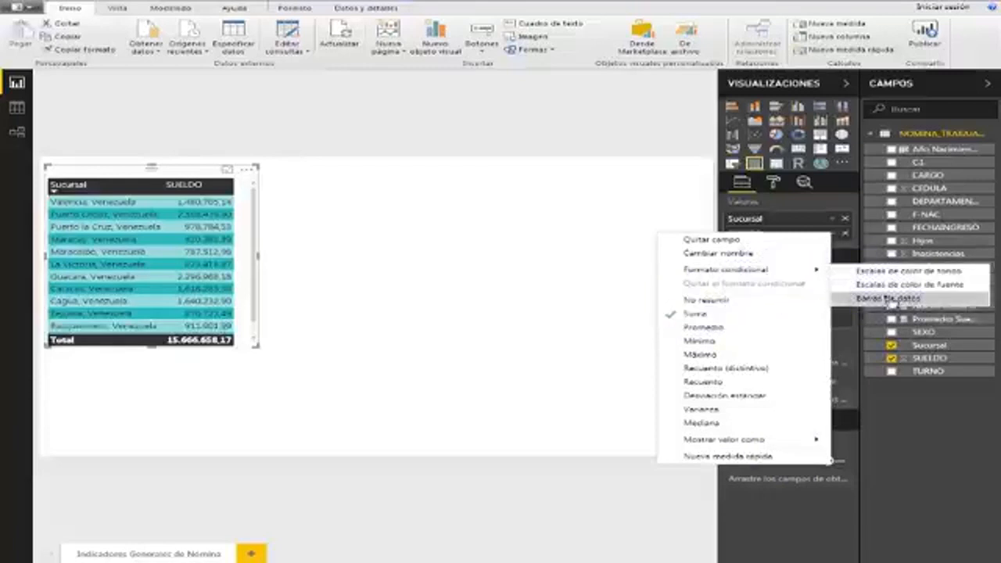
pyautogui.click(887, 299)
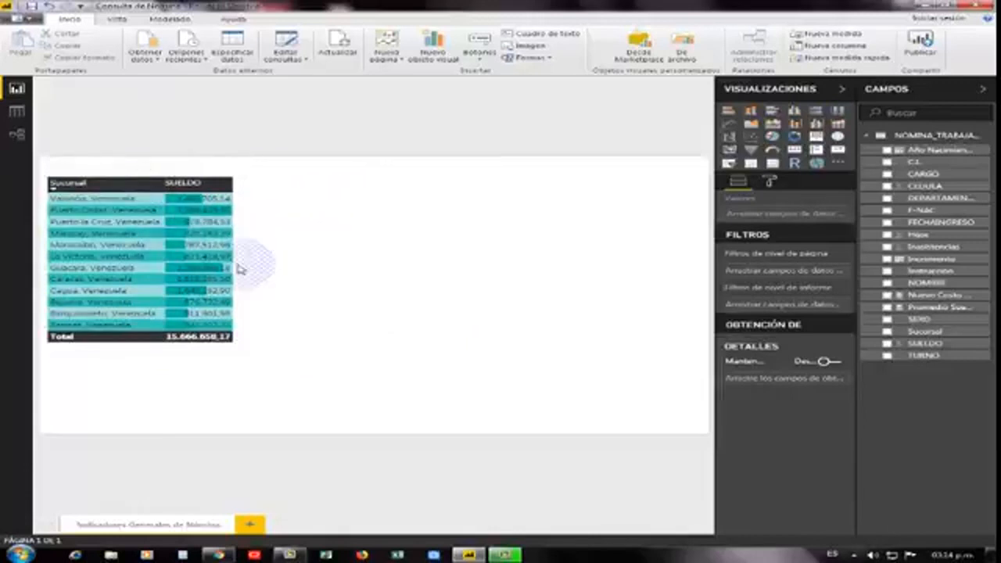
# Step: Move the Sucursal and SUELDO table into the report page's upper-left corner and deselect it
pyautogui.click(110, 168)
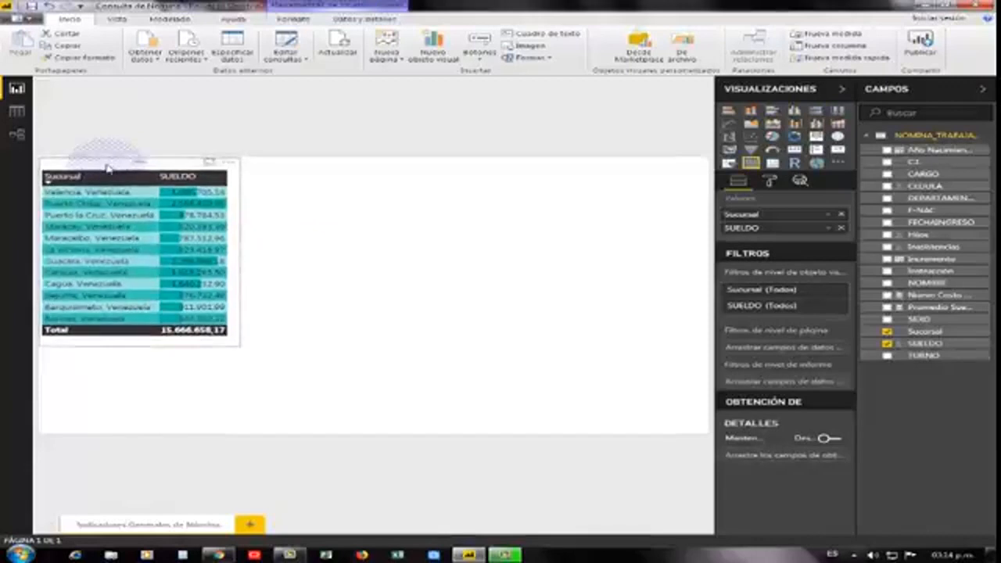
pyautogui.click(319, 227)
pyautogui.click(318, 229)
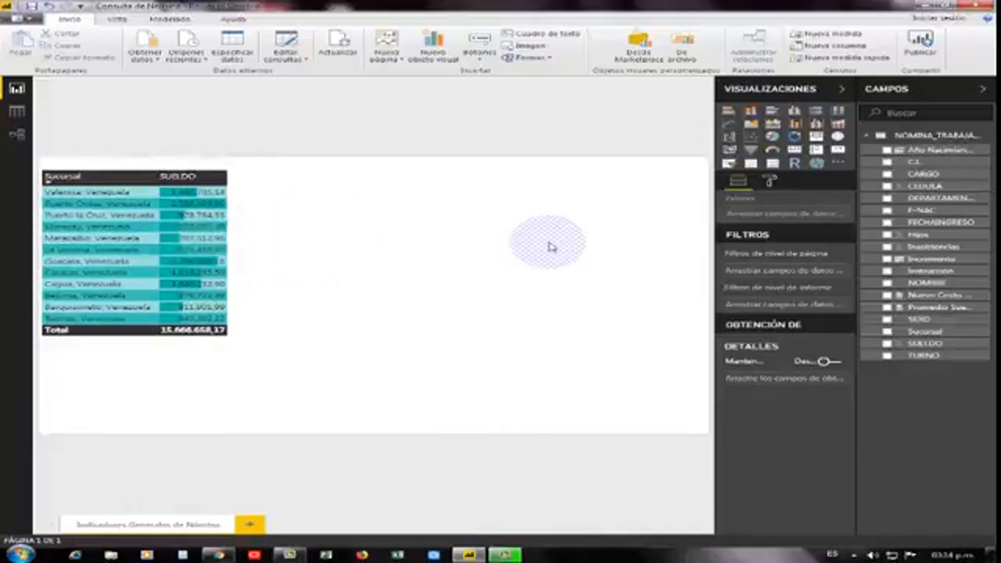
# Step: Insert a matrix visual below the Sucursal table and stretch it across the full page width
pyautogui.click(772, 164)
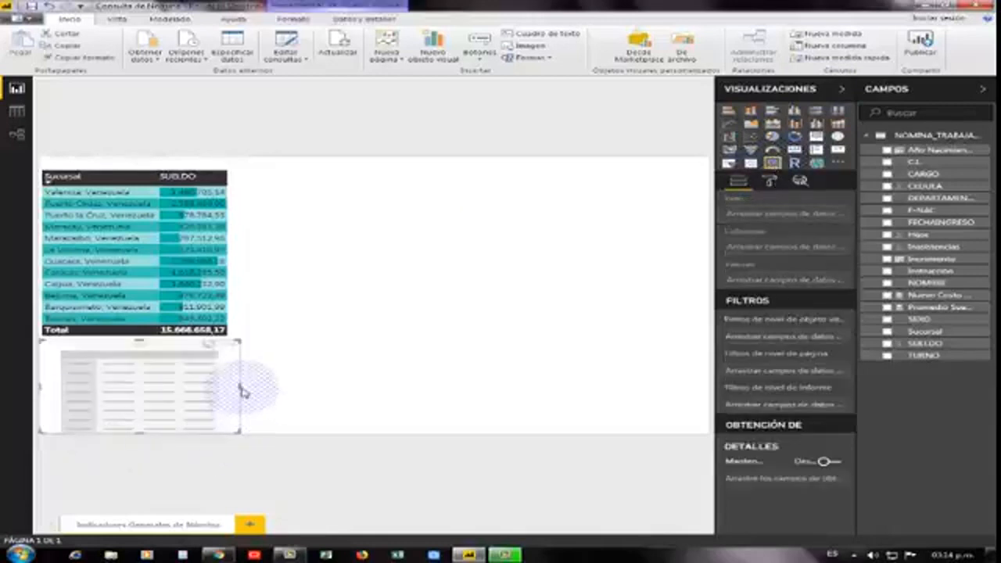
pyautogui.moveTo(244, 387); pyautogui.dragTo(706, 418)
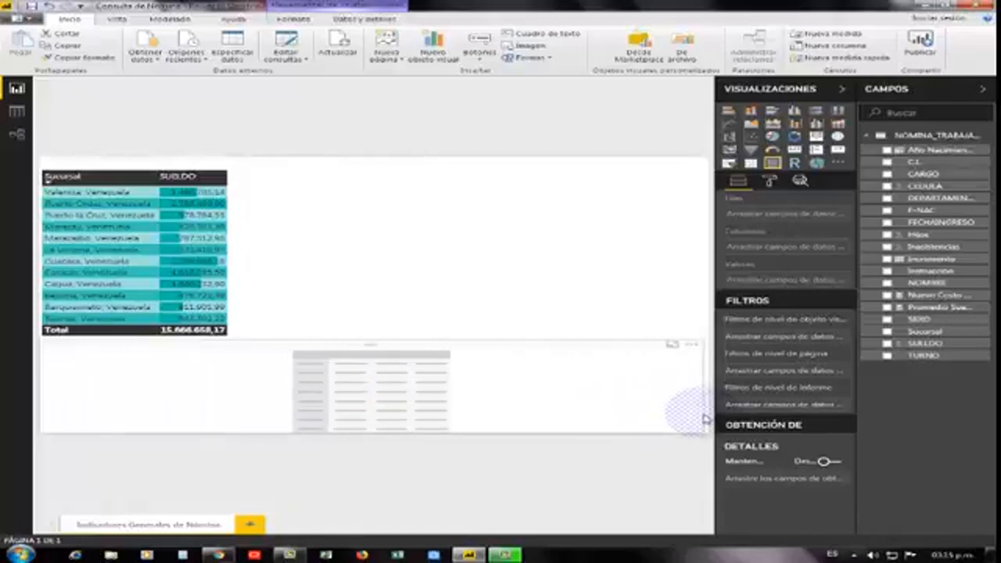
pyautogui.click(290, 377)
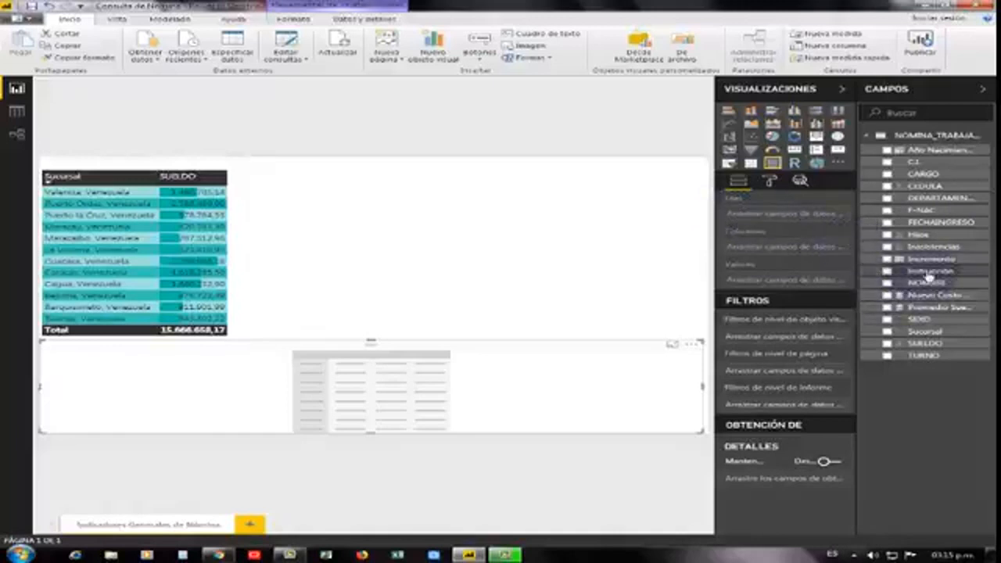
# Step: Add the Instrucción field to the matrix's rows (Filas)
pyautogui.moveTo(769, 235); pyautogui.dragTo(809, 218)
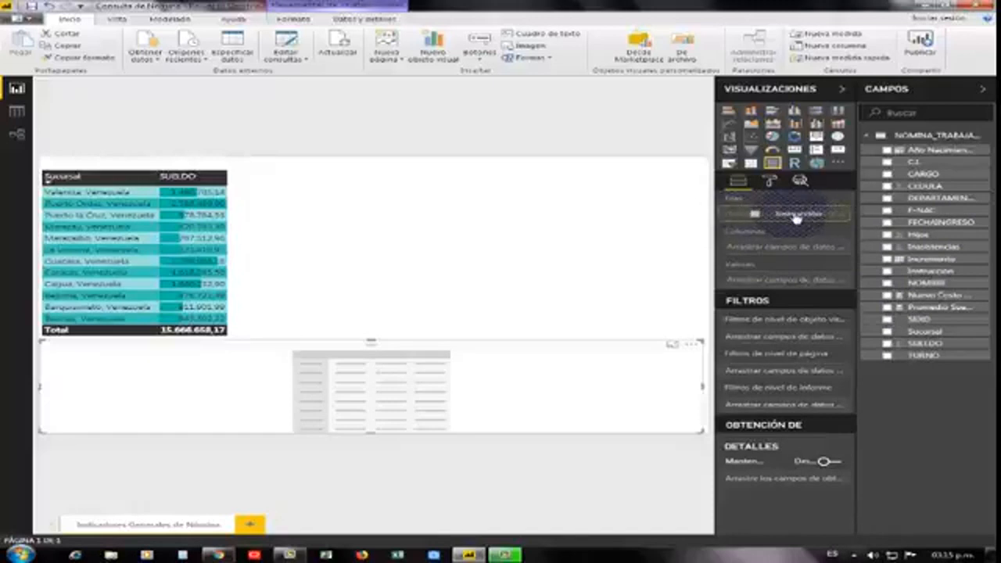
pyautogui.moveTo(795, 218); pyautogui.dragTo(795, 215)
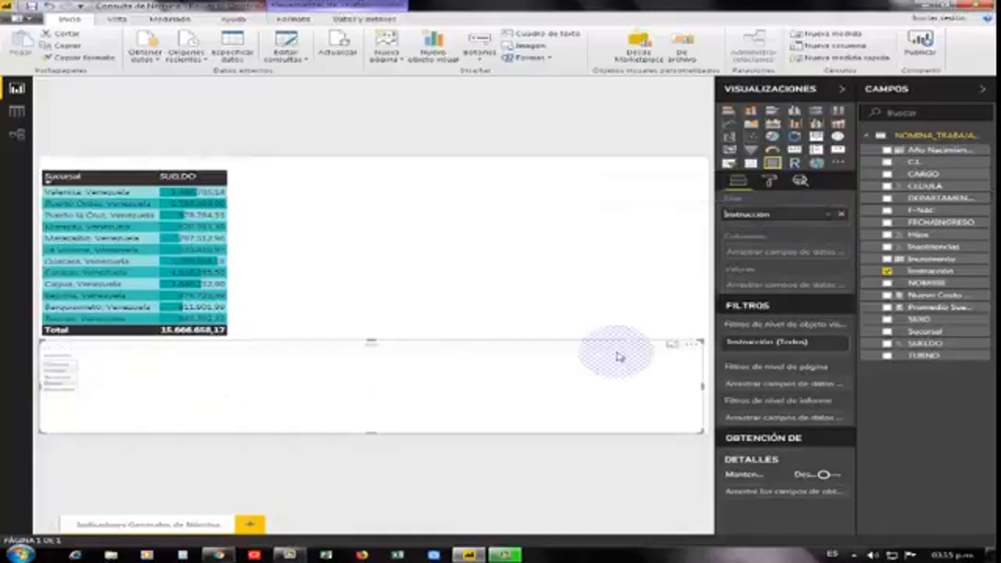
# Step: Set the Instrucción matrix's grid (Cuadrícula) text size to 14
pyautogui.click(772, 183)
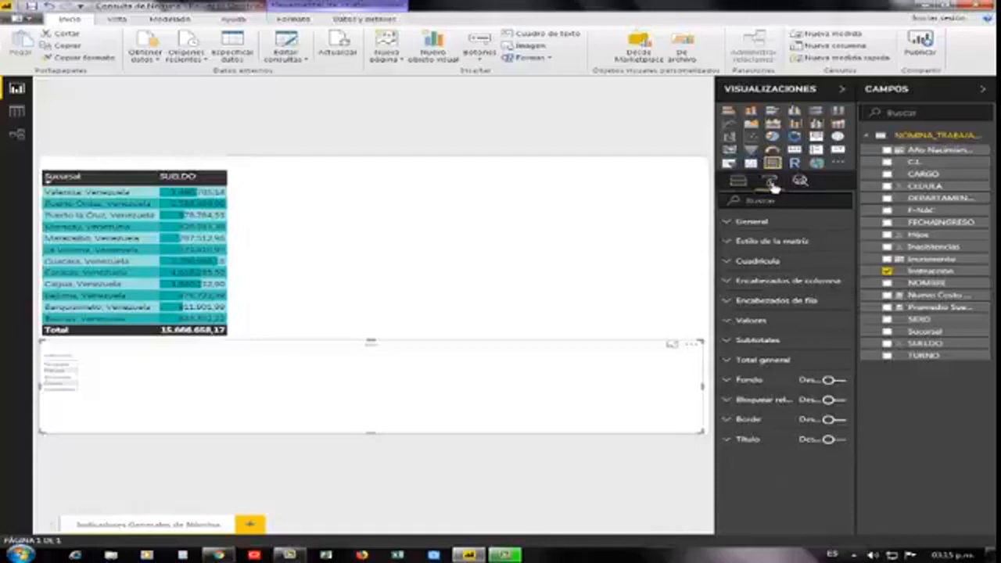
pyautogui.click(730, 262)
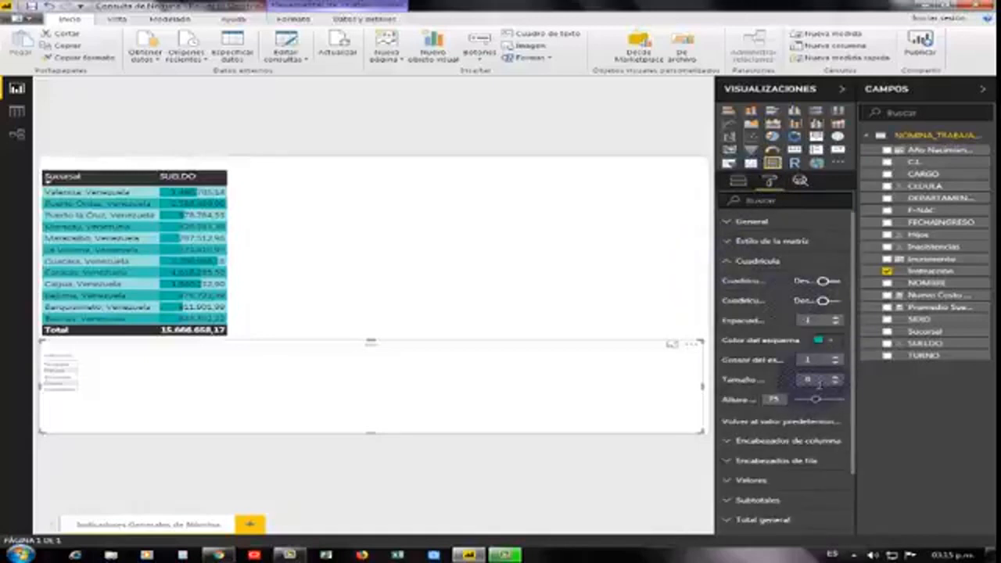
pyautogui.moveTo(813, 378); pyautogui.dragTo(795, 376)
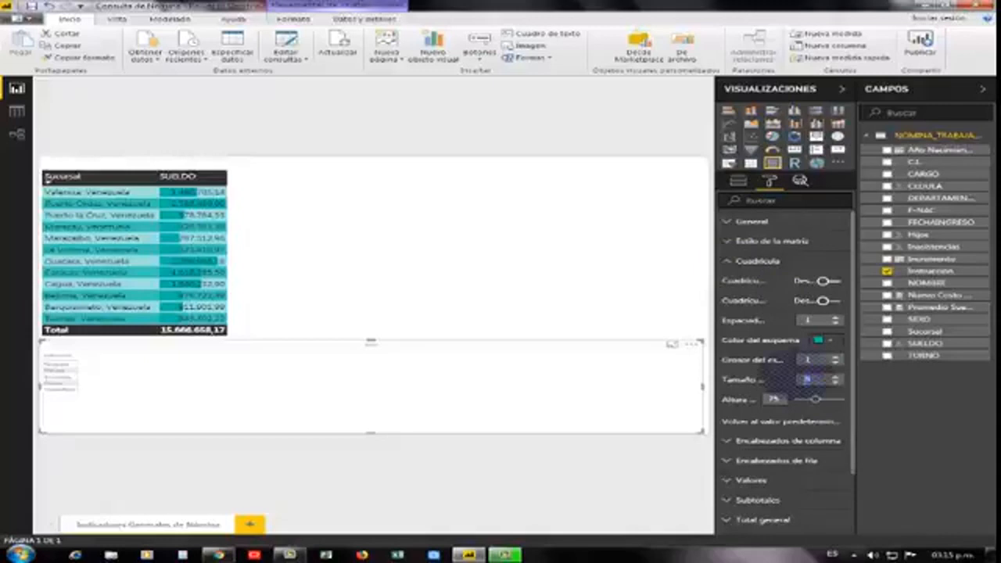
pyautogui.write('12')
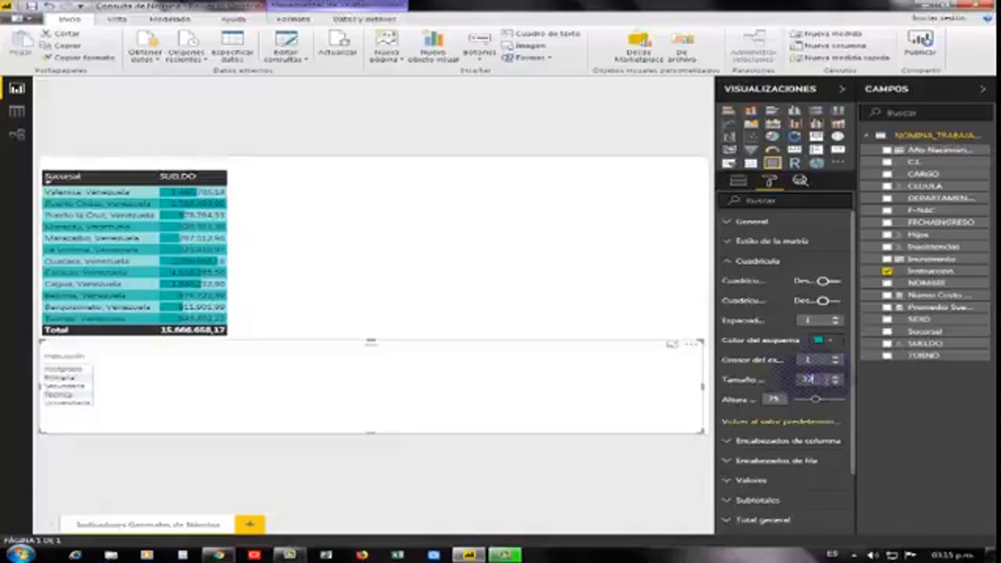
pyautogui.click(83, 405)
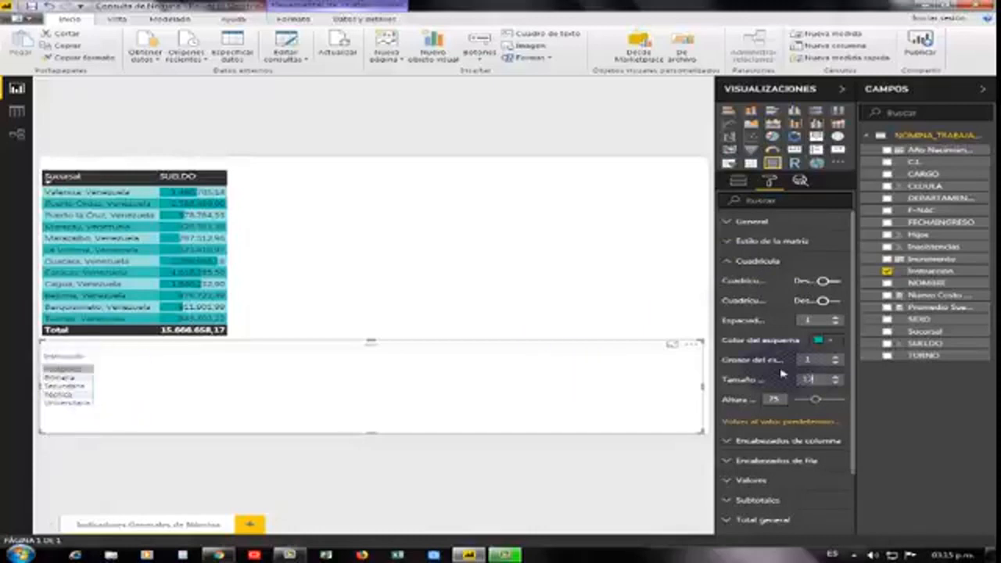
pyautogui.doubleClick(809, 379)
pyautogui.write('14')
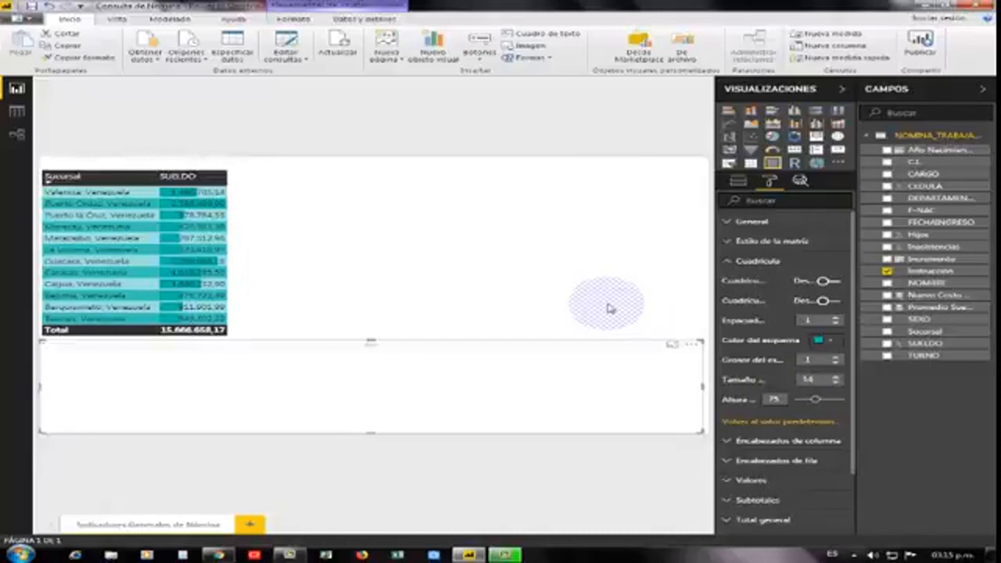
# Step: Apply the "Filas llamativas del encabezado en negrita" style to the matrix and extend its upper edge slightly upward
pyautogui.click(731, 244)
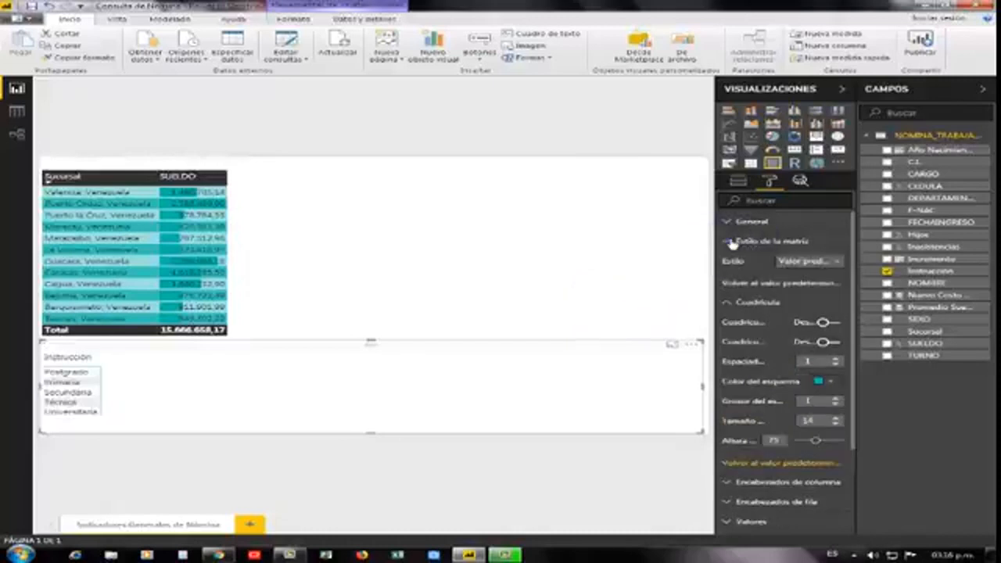
pyautogui.click(842, 263)
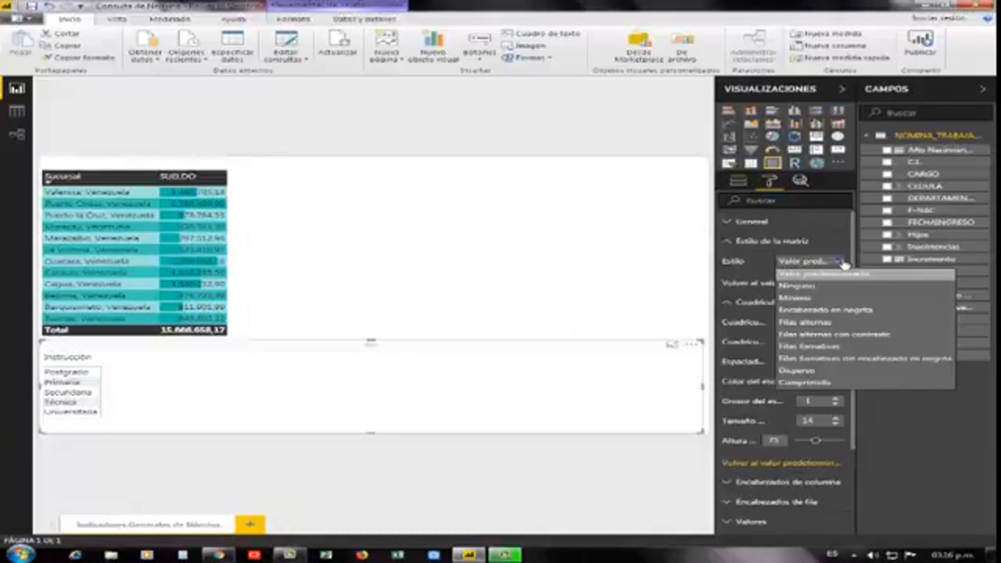
pyautogui.click(873, 359)
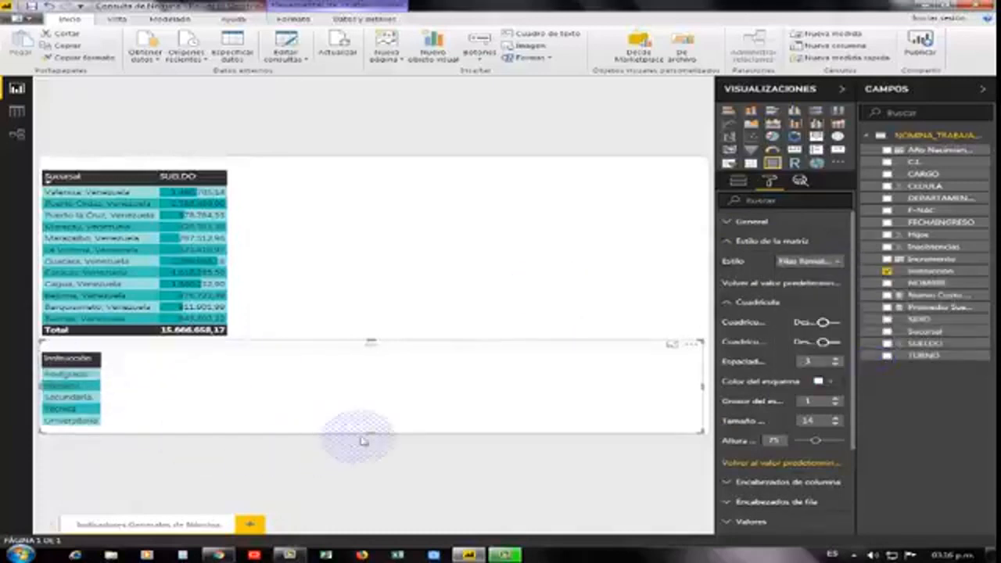
pyautogui.moveTo(373, 338); pyautogui.dragTo(372, 342)
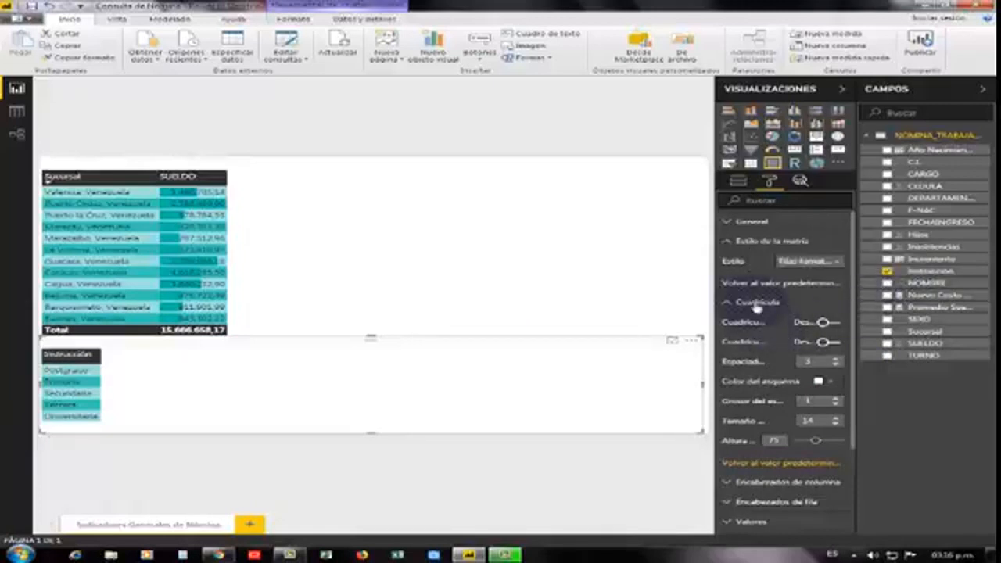
# Step: Add TURNO to the matrix's columns (Columnas) and SUELDO to its values (Valores)
pyautogui.click(738, 181)
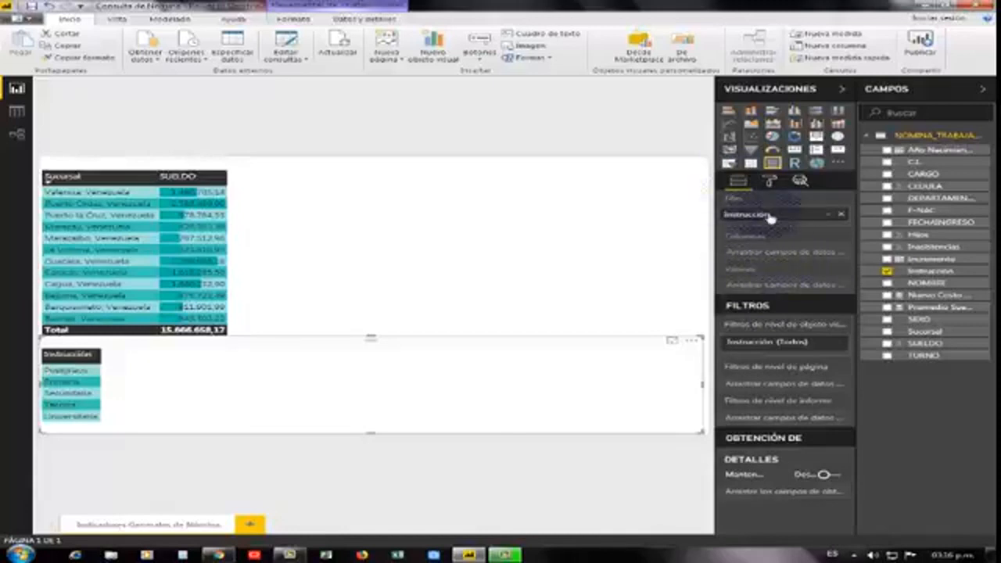
pyautogui.moveTo(778, 221)
pyautogui.mouseDown()
pyautogui.moveTo(771, 245)
pyautogui.moveTo(946, 254)
pyautogui.moveTo(988, 274)
pyautogui.mouseUp()
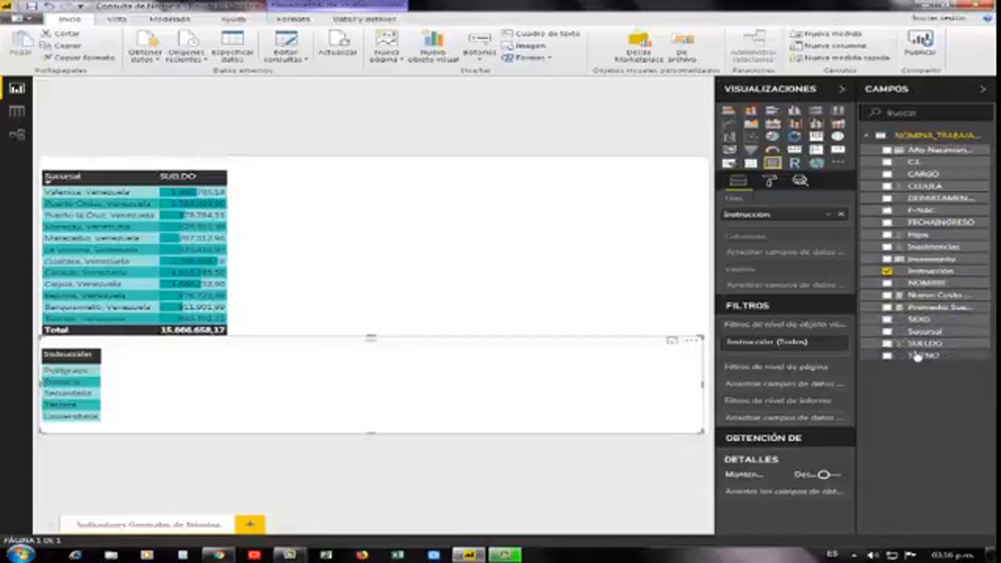
pyautogui.moveTo(790, 280); pyautogui.dragTo(167, 383)
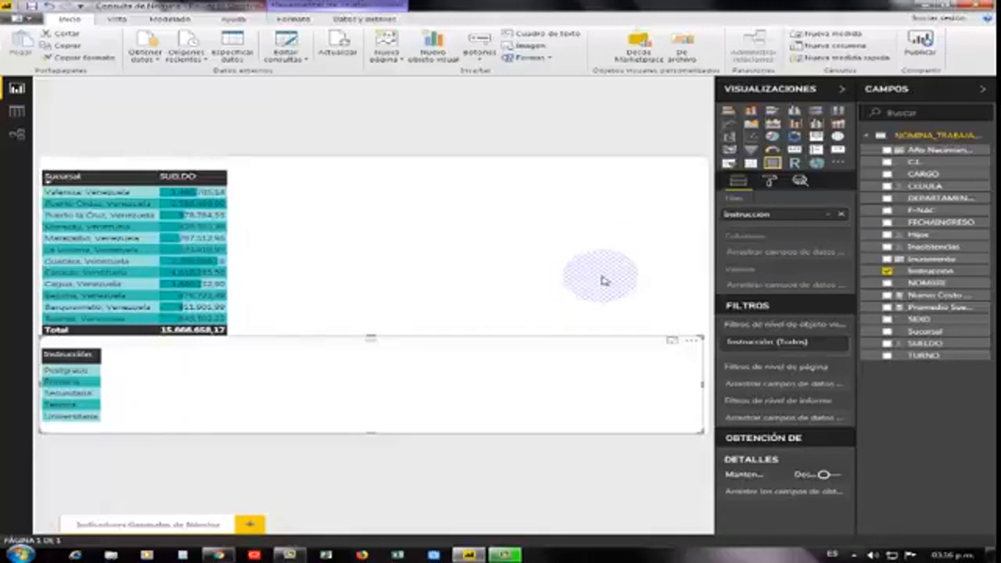
pyautogui.moveTo(925, 315); pyautogui.dragTo(745, 233)
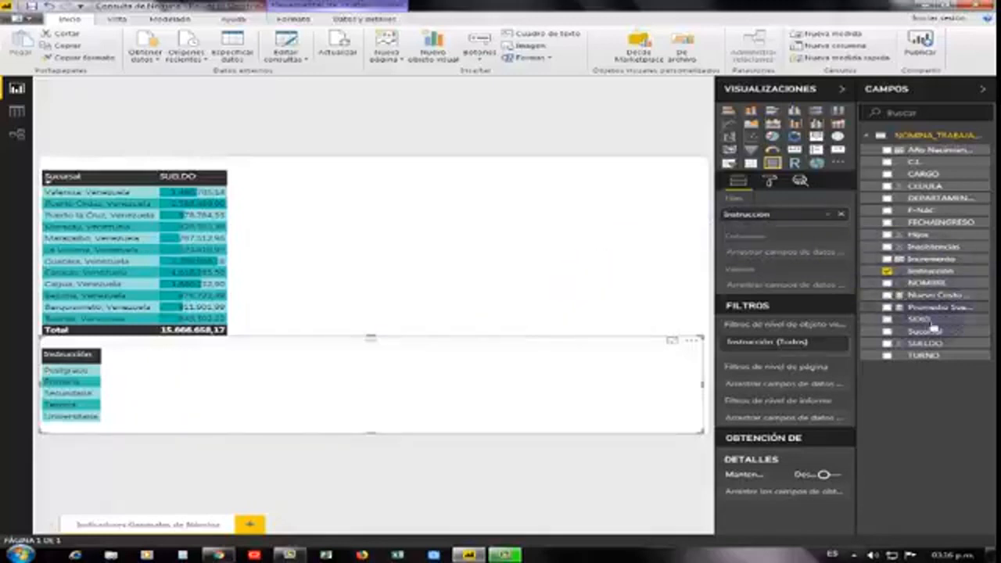
pyautogui.moveTo(927, 355); pyautogui.dragTo(786, 257)
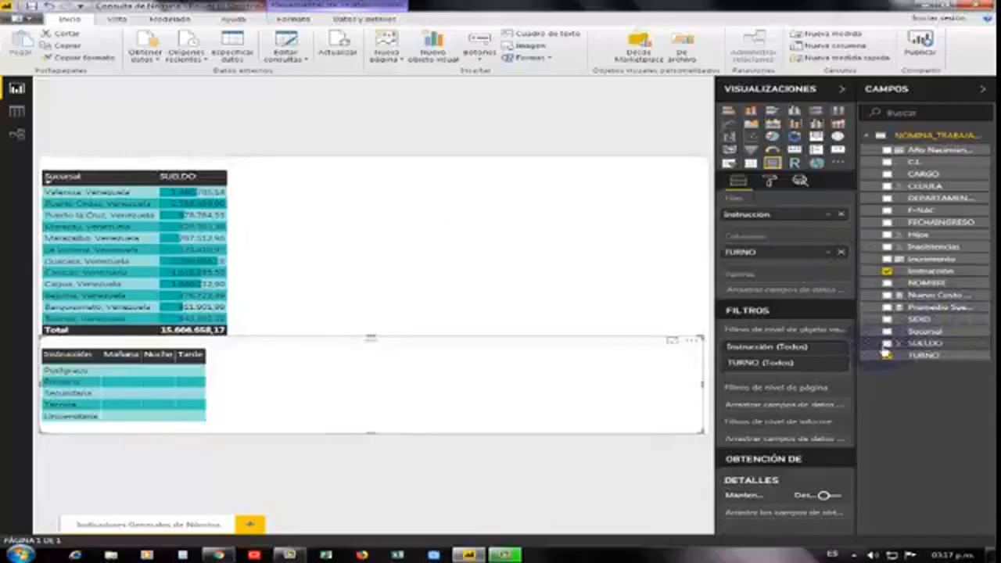
pyautogui.moveTo(929, 348); pyautogui.dragTo(797, 290)
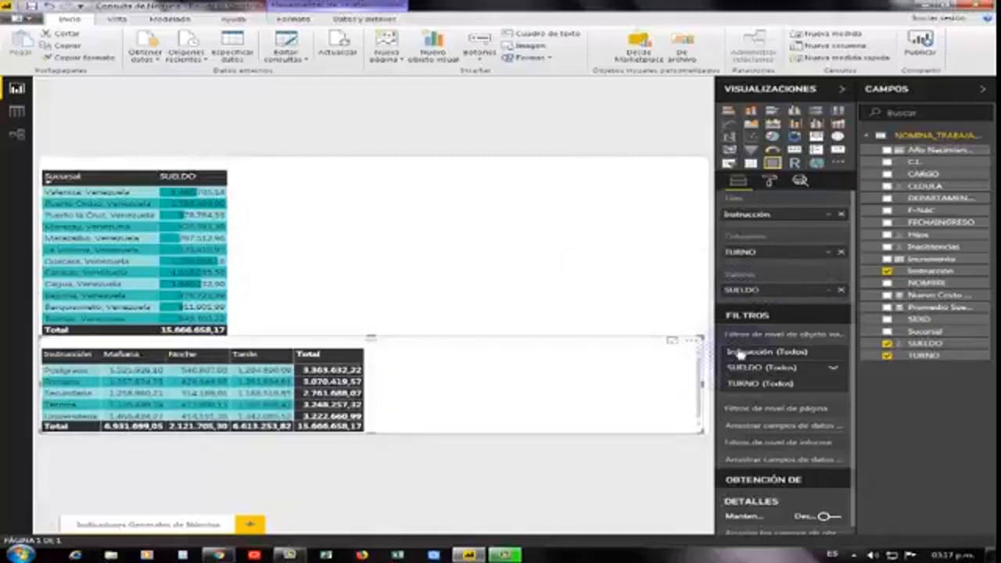
# Step: Change the SUELDO aggregation in the matrix's values to a count (Recuento)
pyautogui.click(828, 291)
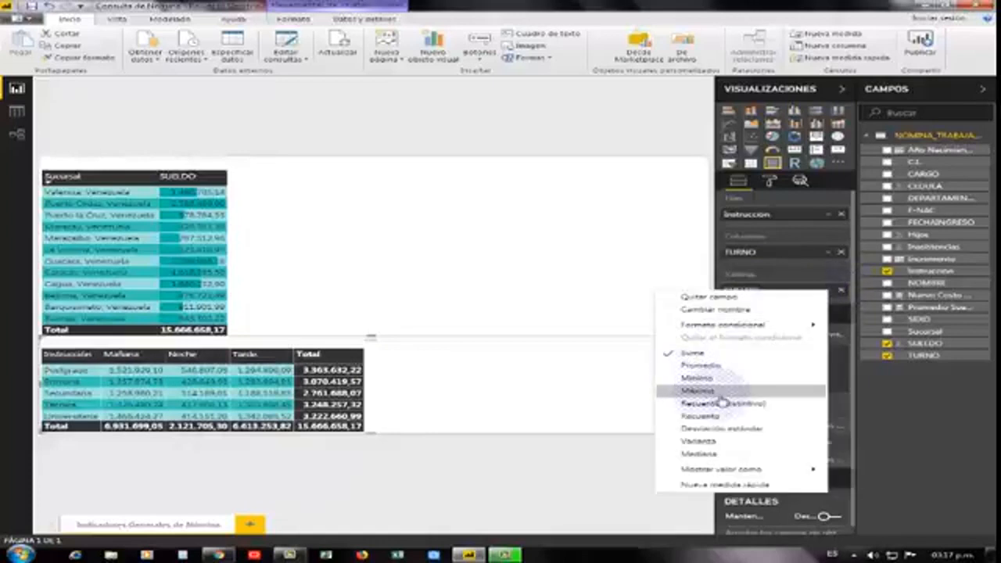
pyautogui.click(706, 415)
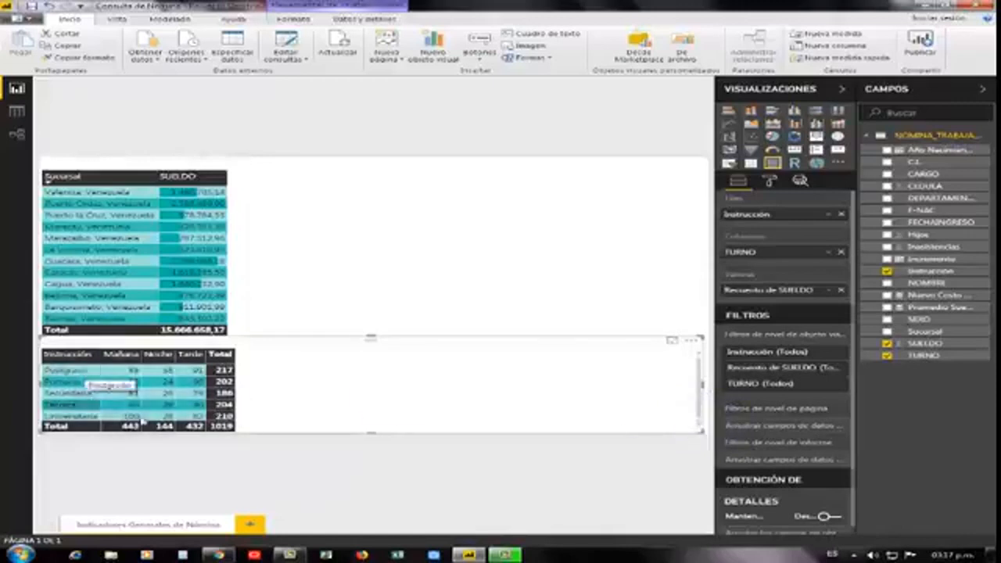
pyautogui.click(133, 380)
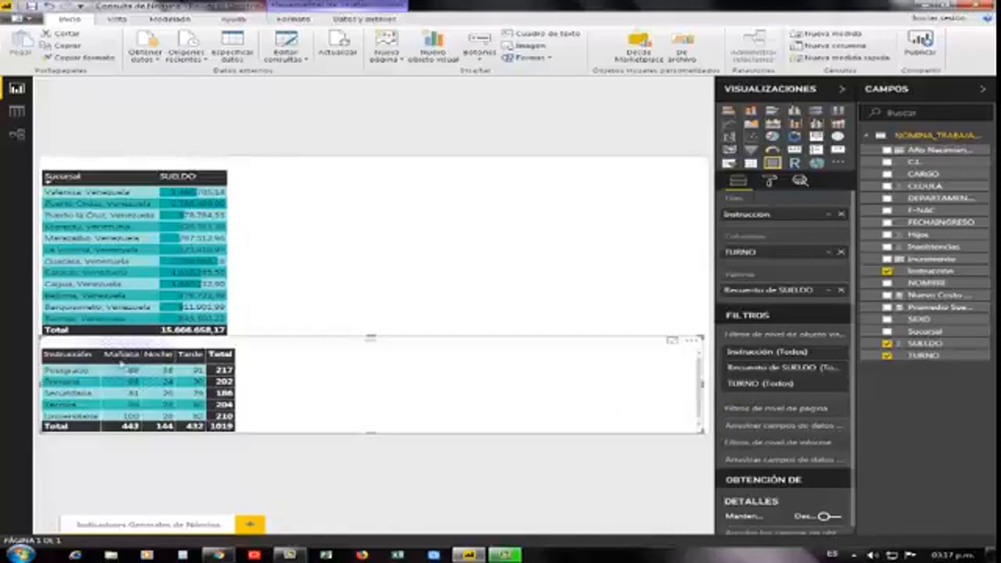
pyautogui.click(235, 376)
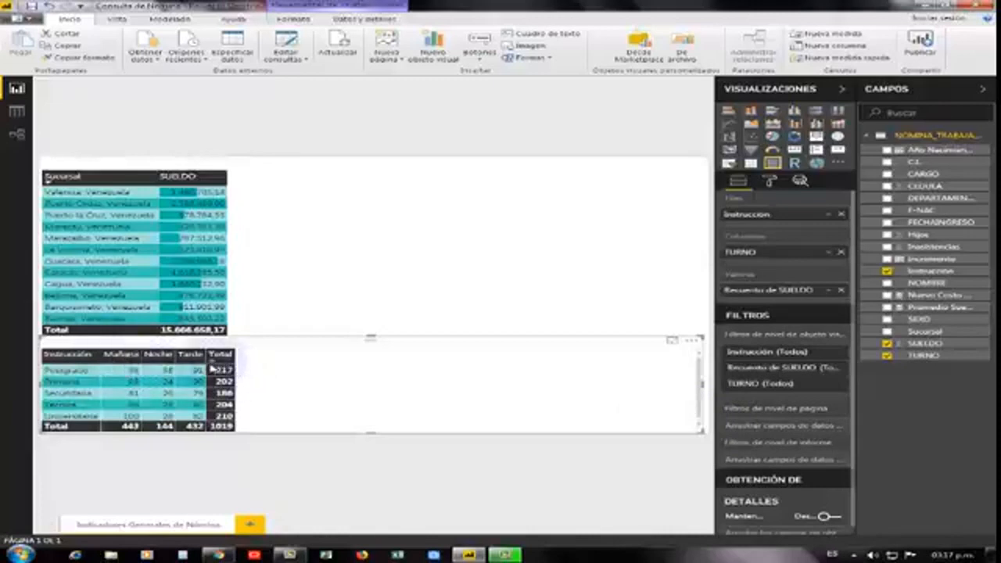
pyautogui.click(226, 370)
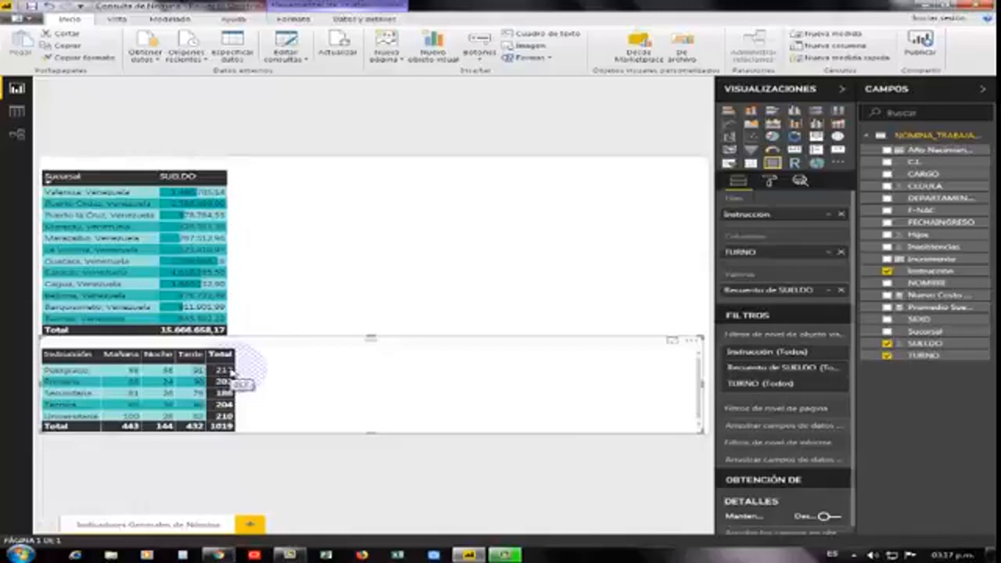
pyautogui.click(211, 438)
pyautogui.click(675, 392)
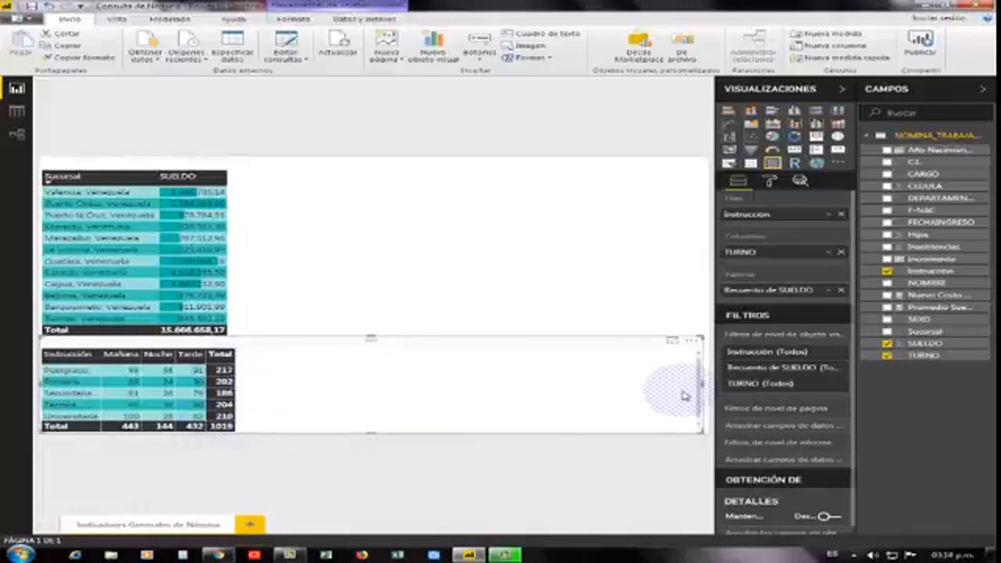
# Step: Extend the matrix's upper edge slightly upward and narrow the visual to fit its columns, ending with it deselected
pyautogui.moveTo(375, 341); pyautogui.dragTo(374, 338)
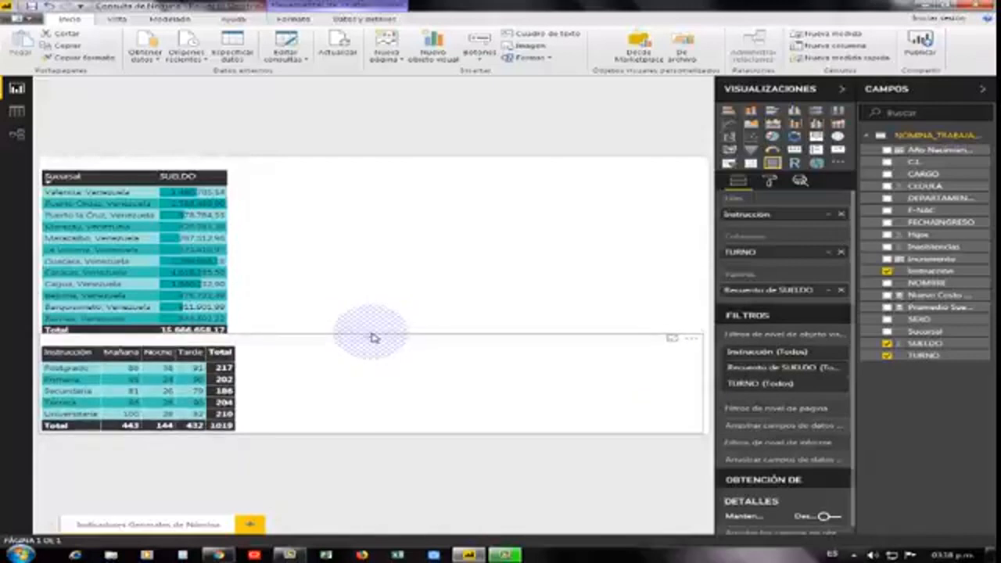
pyautogui.moveTo(705, 384); pyautogui.dragTo(700, 384)
pyautogui.moveTo(442, 387); pyautogui.dragTo(241, 395)
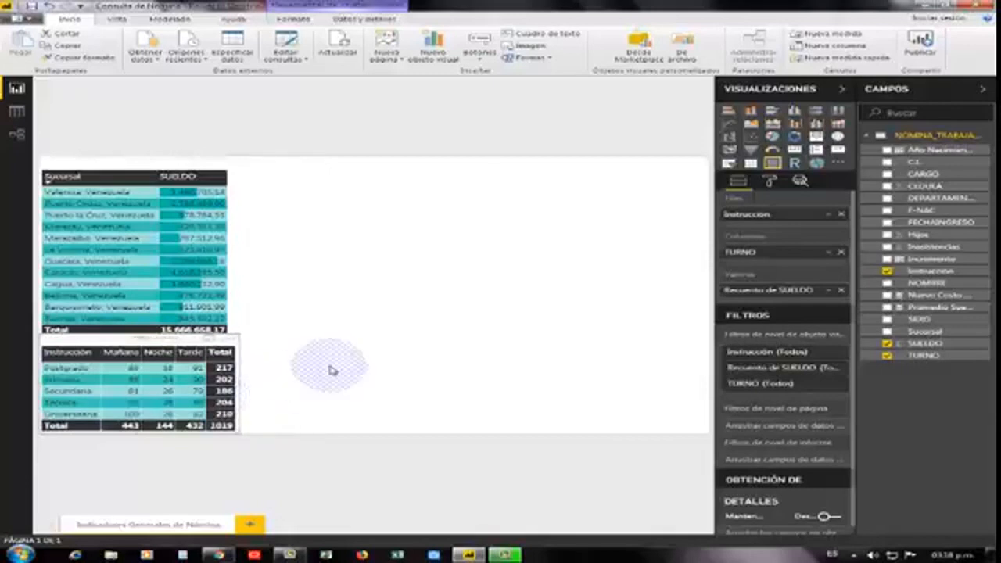
pyautogui.click(424, 278)
pyautogui.click(422, 277)
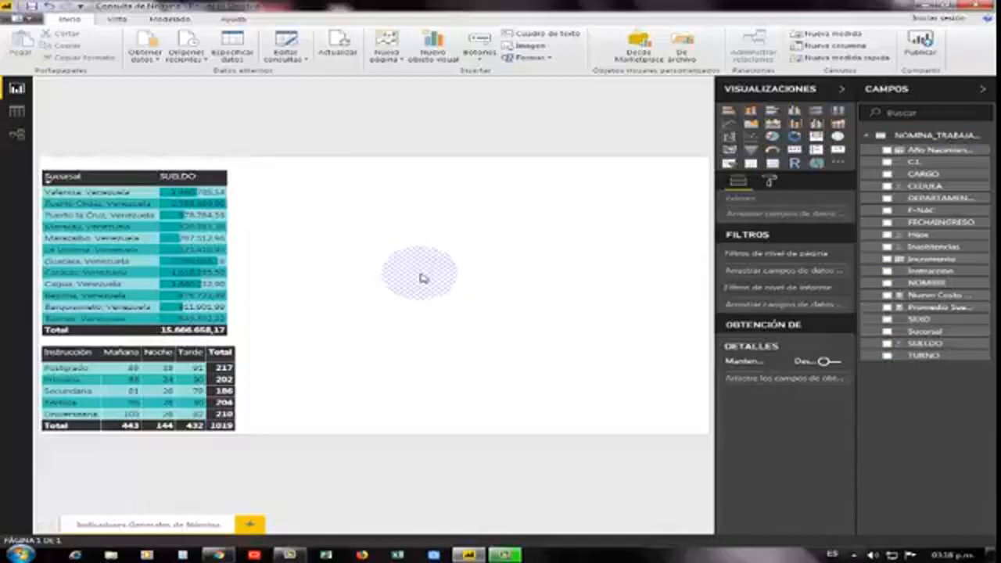
# Step: Widen the branch salary table slightly and sort it by Sucursal in ascending order
pyautogui.click(241, 259)
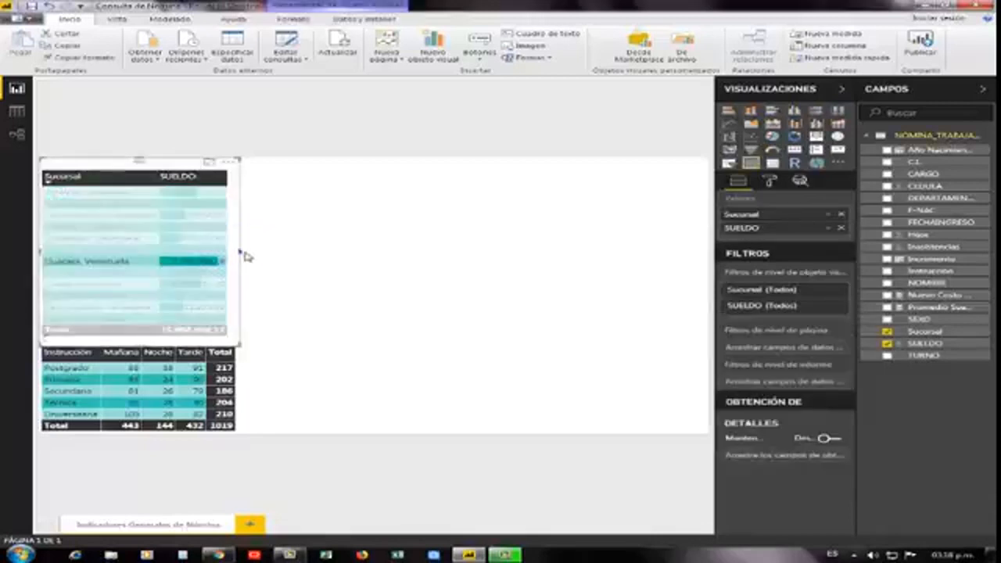
pyautogui.click(244, 257)
pyautogui.click(420, 262)
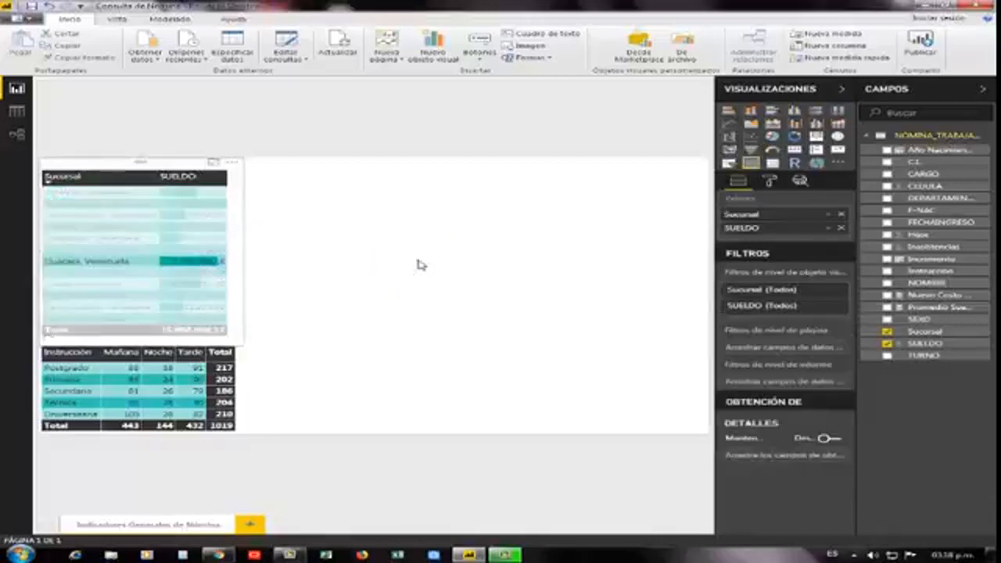
pyautogui.click(119, 178)
pyautogui.click(408, 231)
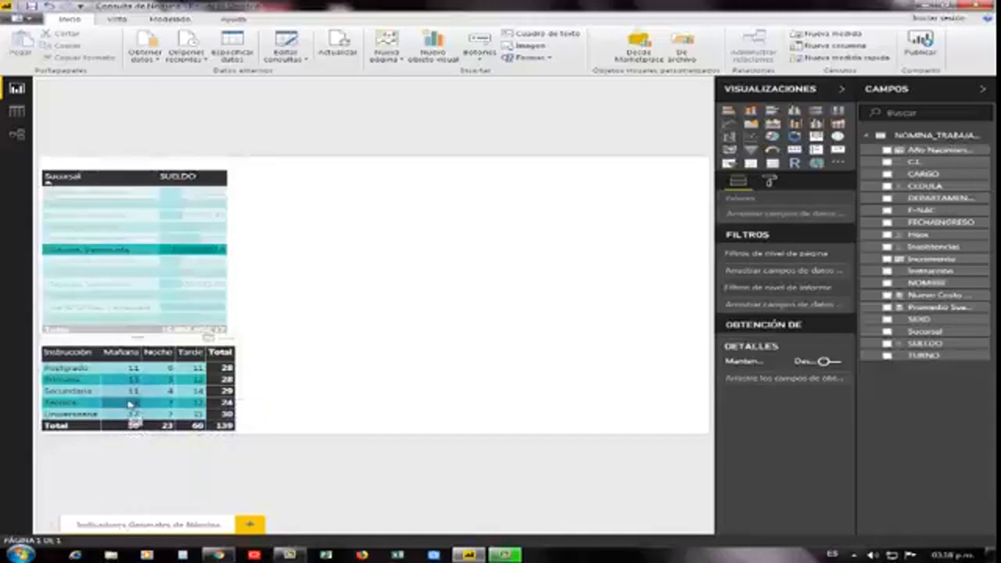
# Step: Check the matrix's cross-filtering by selecting the Barinas, Caracas and Guacara branches one after another in the salary table
pyautogui.click(82, 197)
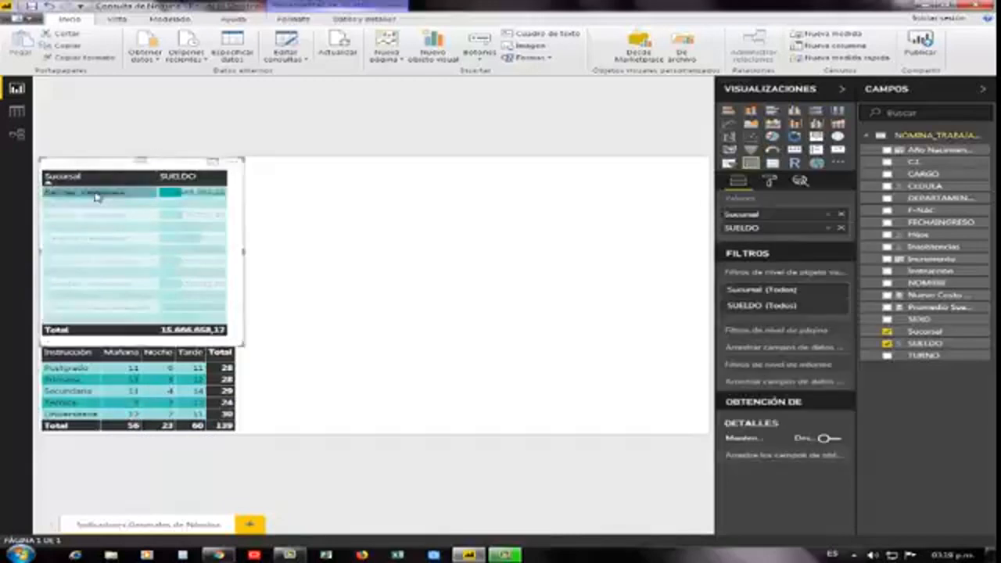
pyautogui.click(95, 196)
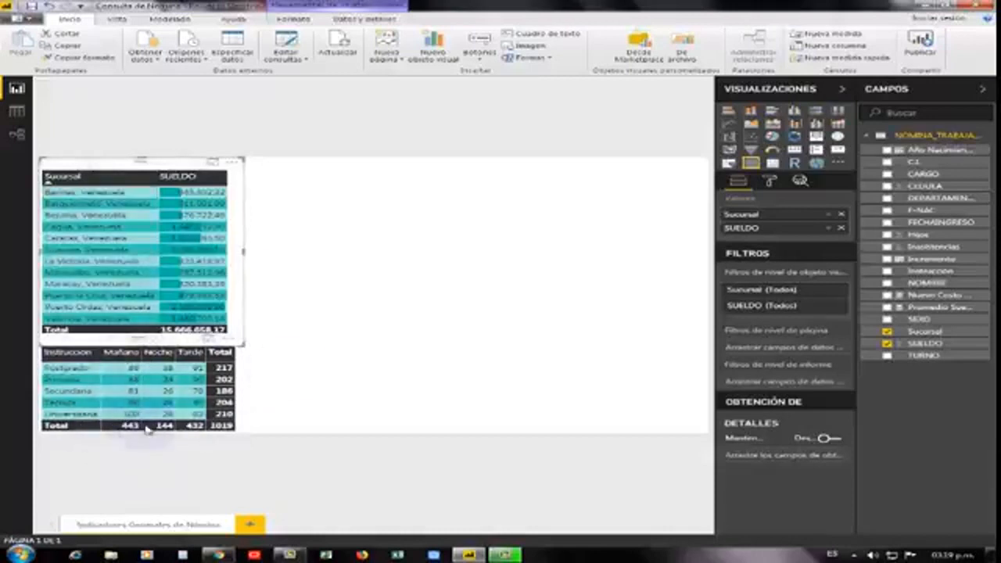
pyautogui.click(112, 241)
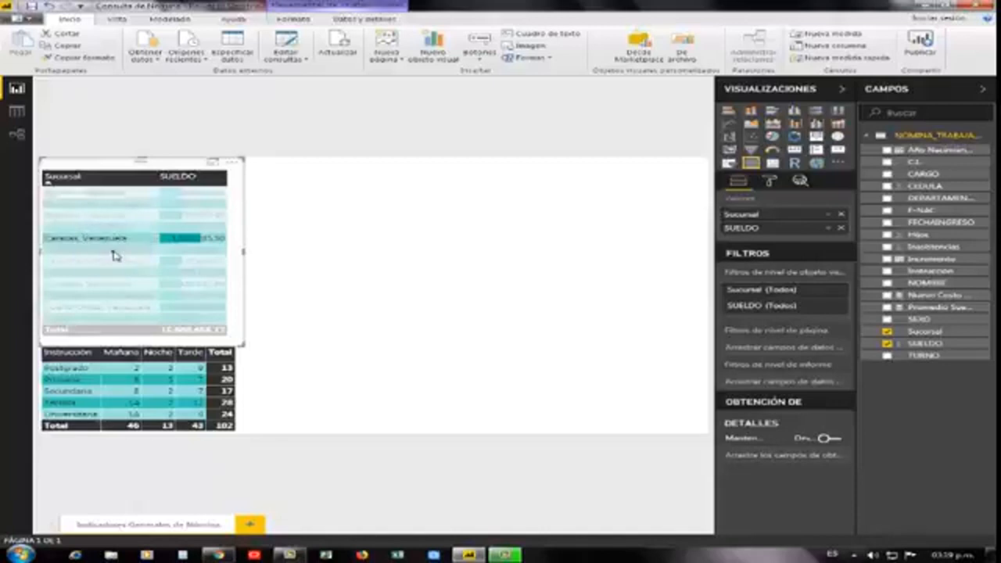
pyautogui.click(113, 255)
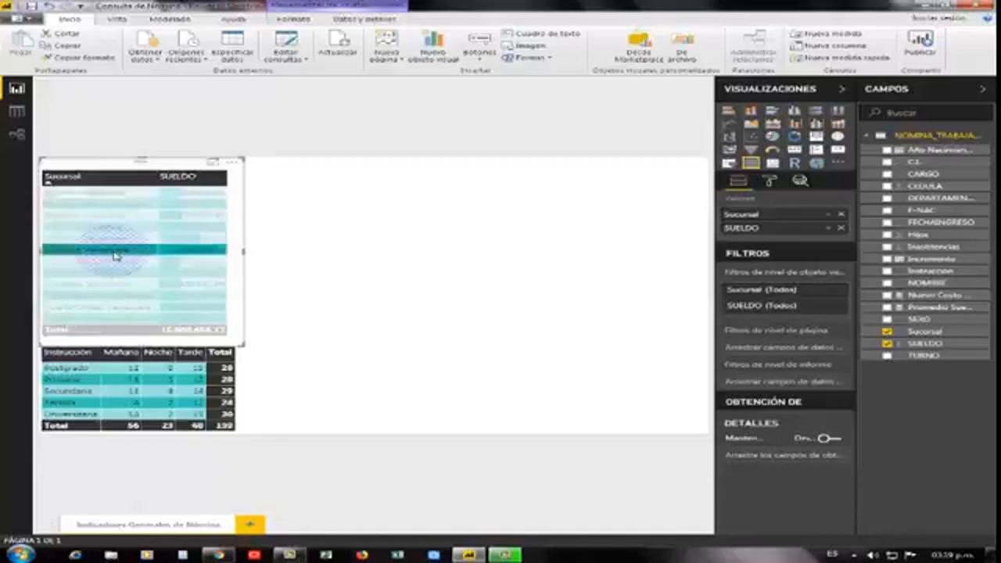
pyautogui.click(304, 227)
# Step: Sort the branch salary table by Sucursal in descending order and clear the Guacara row selection
pyautogui.click(134, 192)
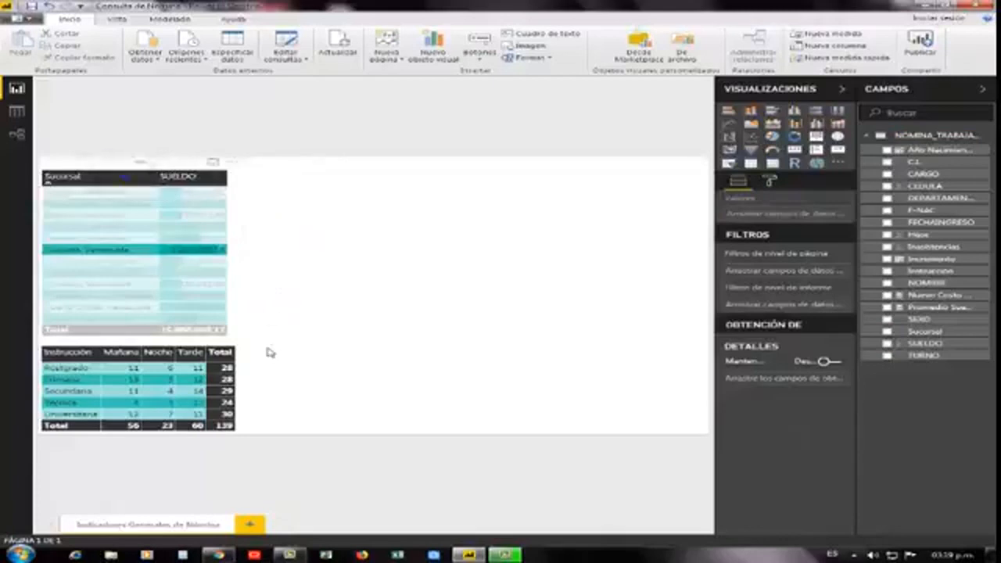
pyautogui.click(136, 335)
pyautogui.click(148, 335)
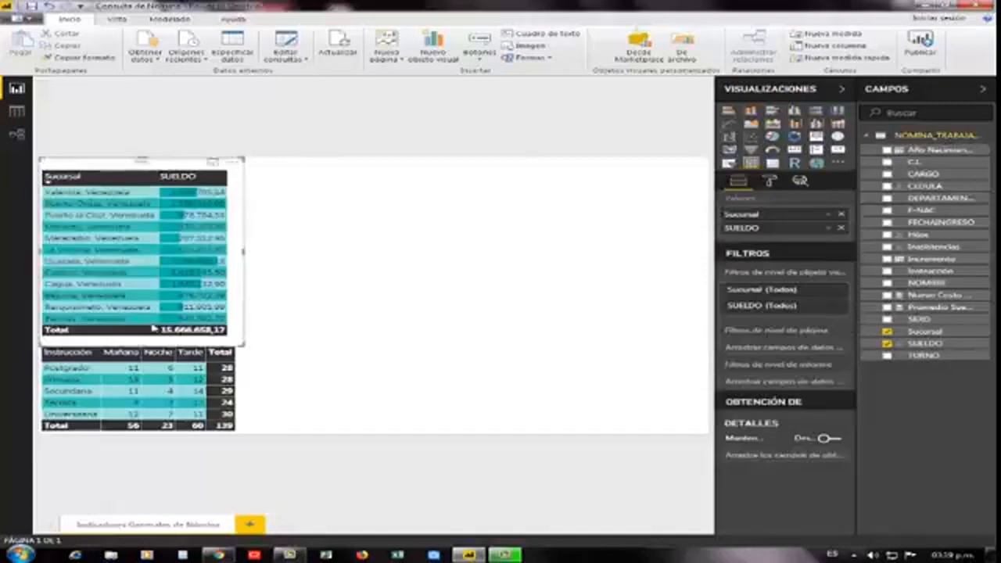
# Step: Narrow the branch salary table to about the width of the matrix below it
pyautogui.click(402, 241)
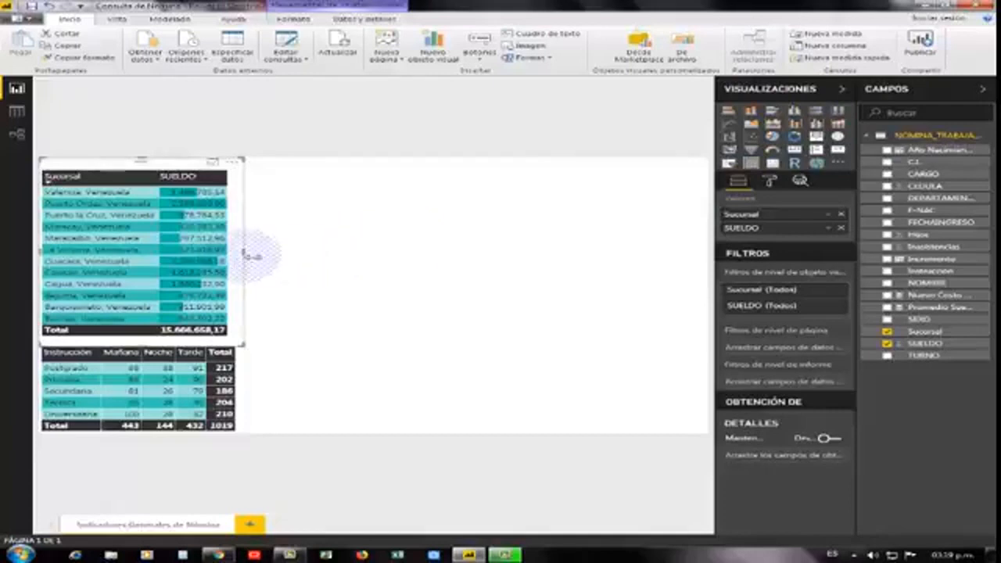
pyautogui.moveTo(242, 258); pyautogui.dragTo(233, 258)
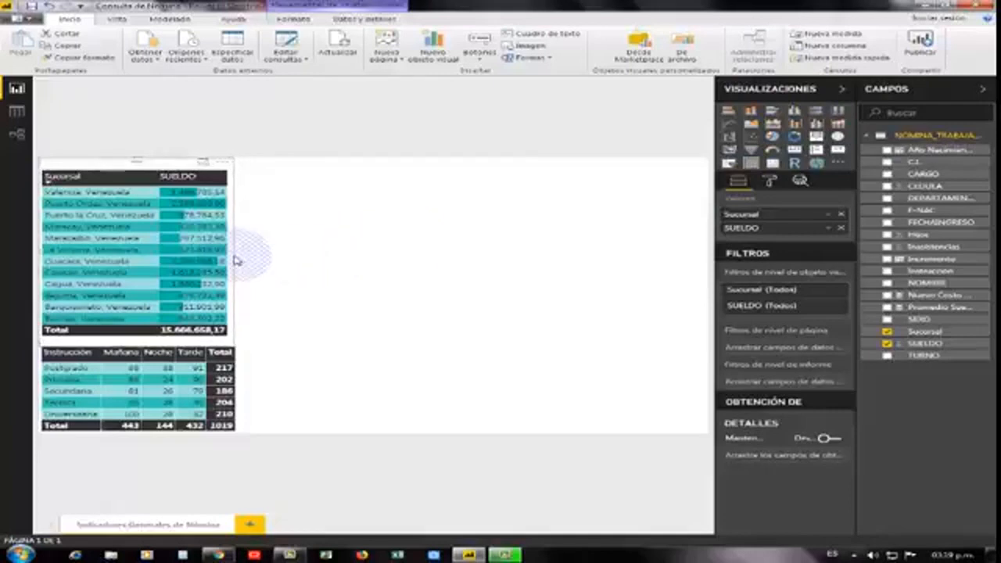